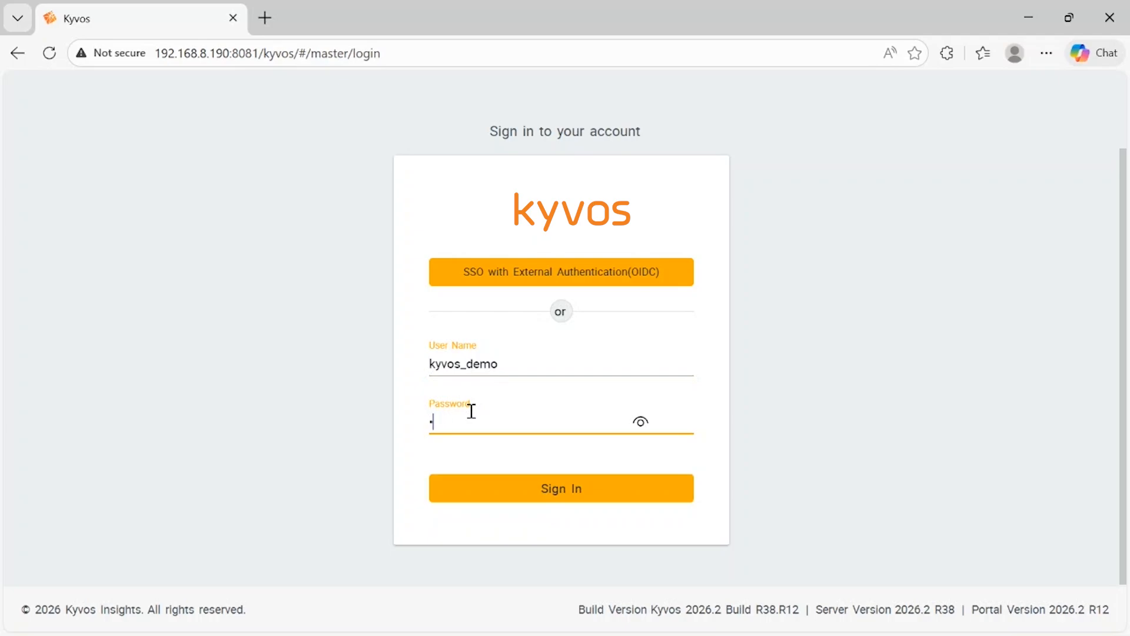
text(yvos)
- Enter the account password to sign in, then go to the Semantic Models section
key(Return)
click(23, 91)
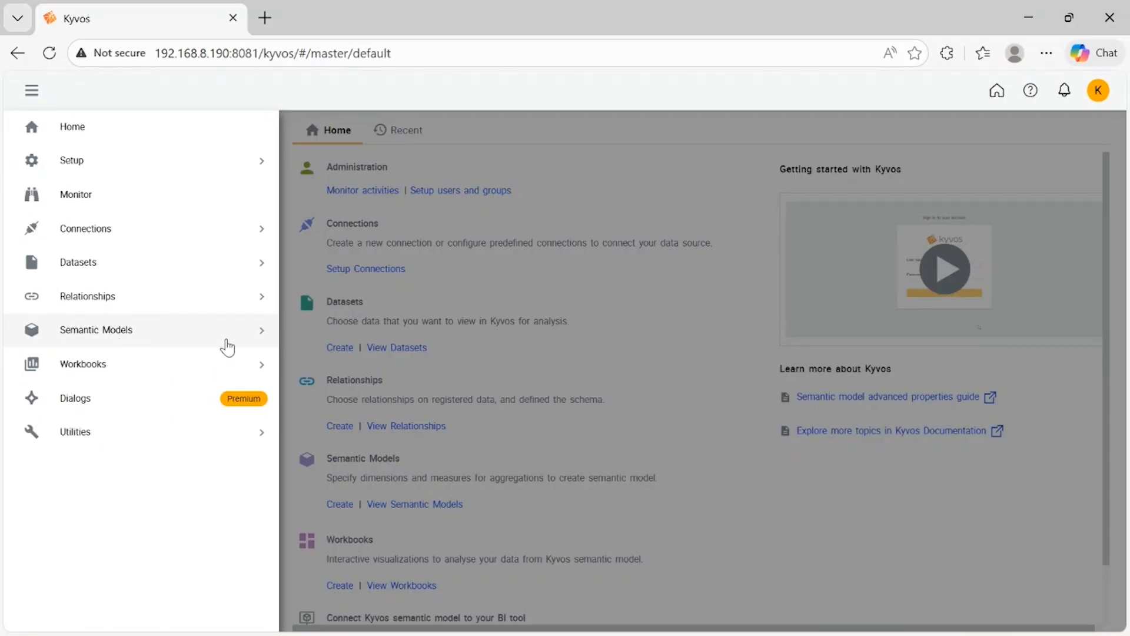
click(227, 346)
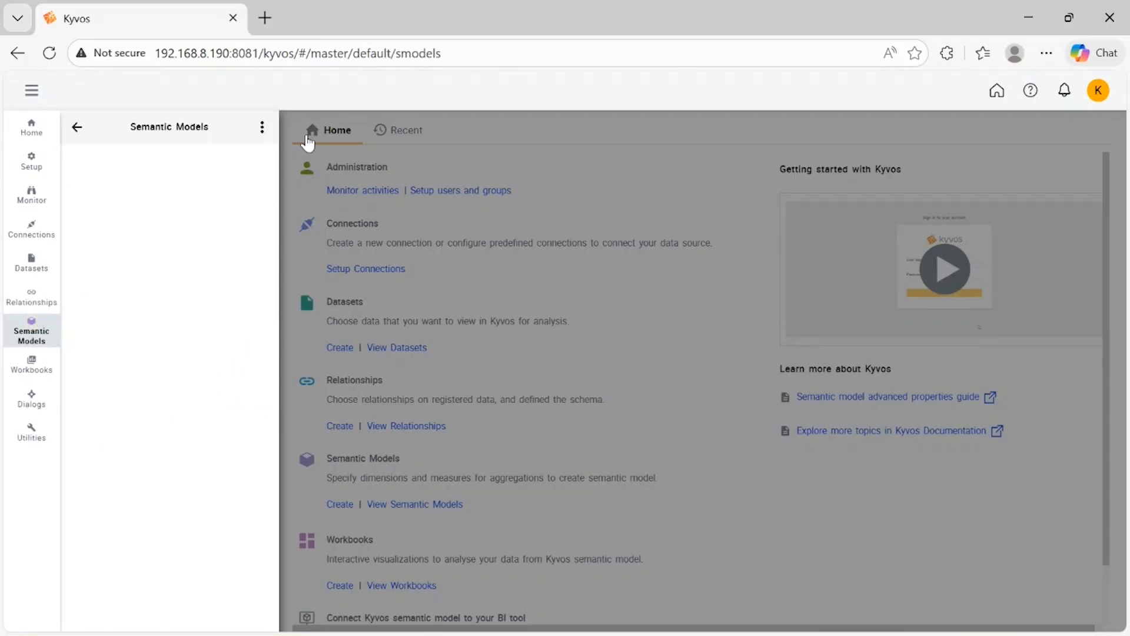
- Add a new semantic models folder named Demo
click(262, 127)
click(287, 147)
click(532, 161)
text(Demo)
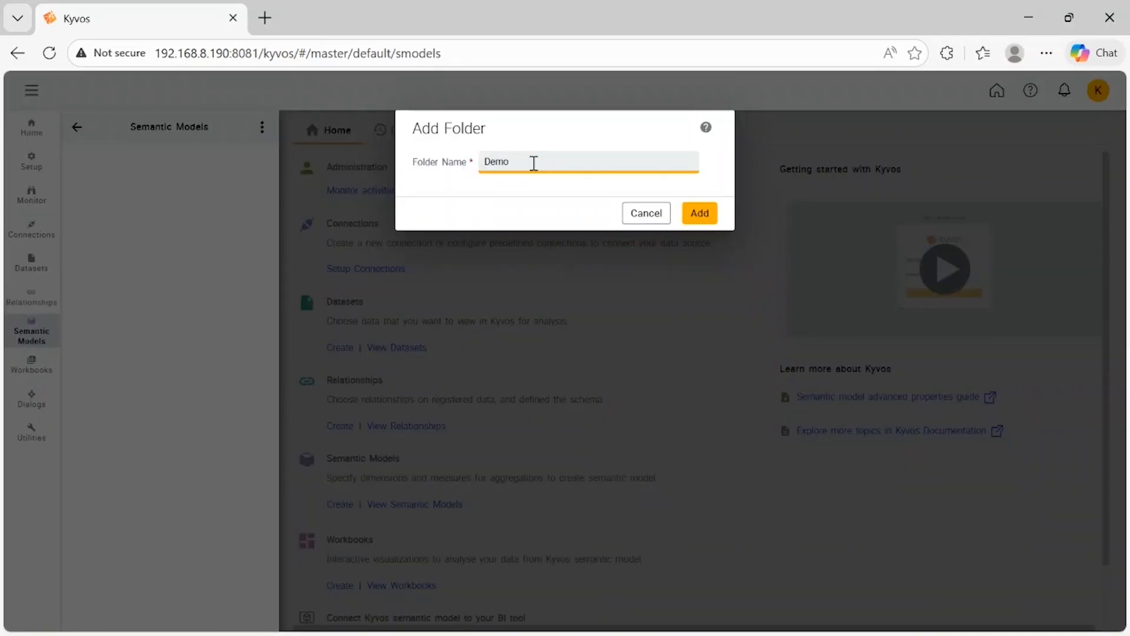
click(700, 213)
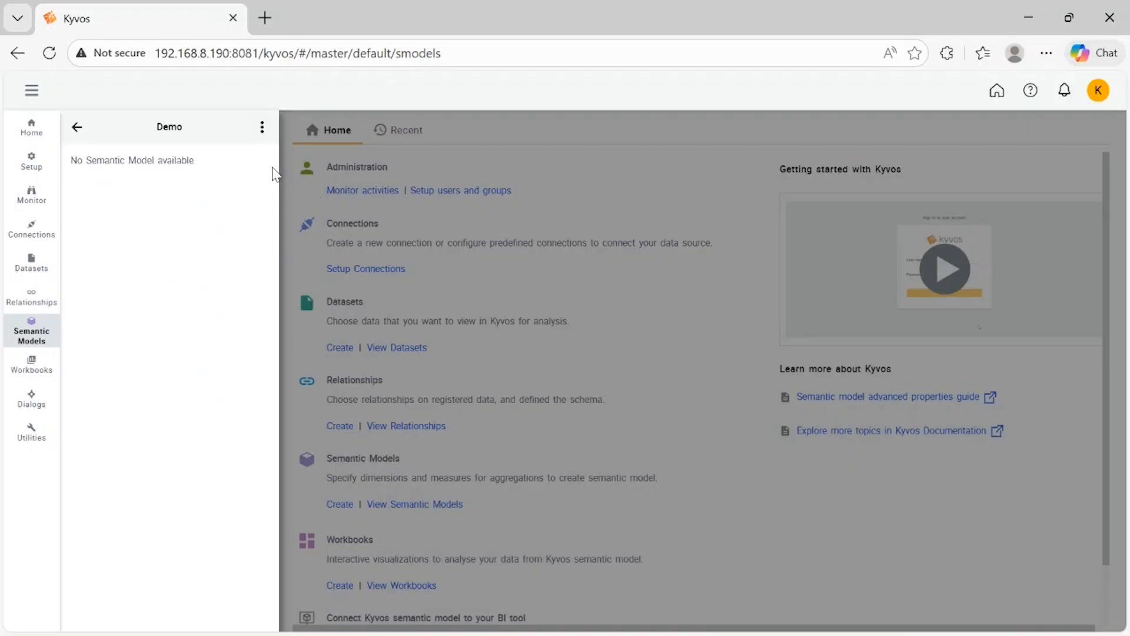
click(262, 127)
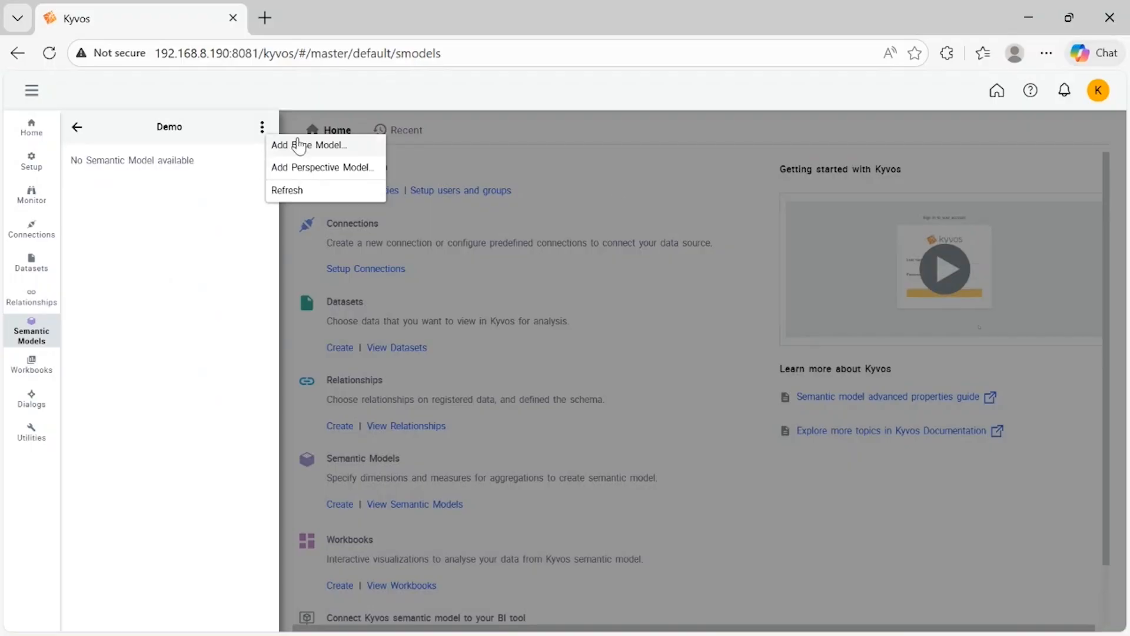
- Add a base model in Demo using Adventure Works Trial from ADW Kyvos Training
click(317, 147)
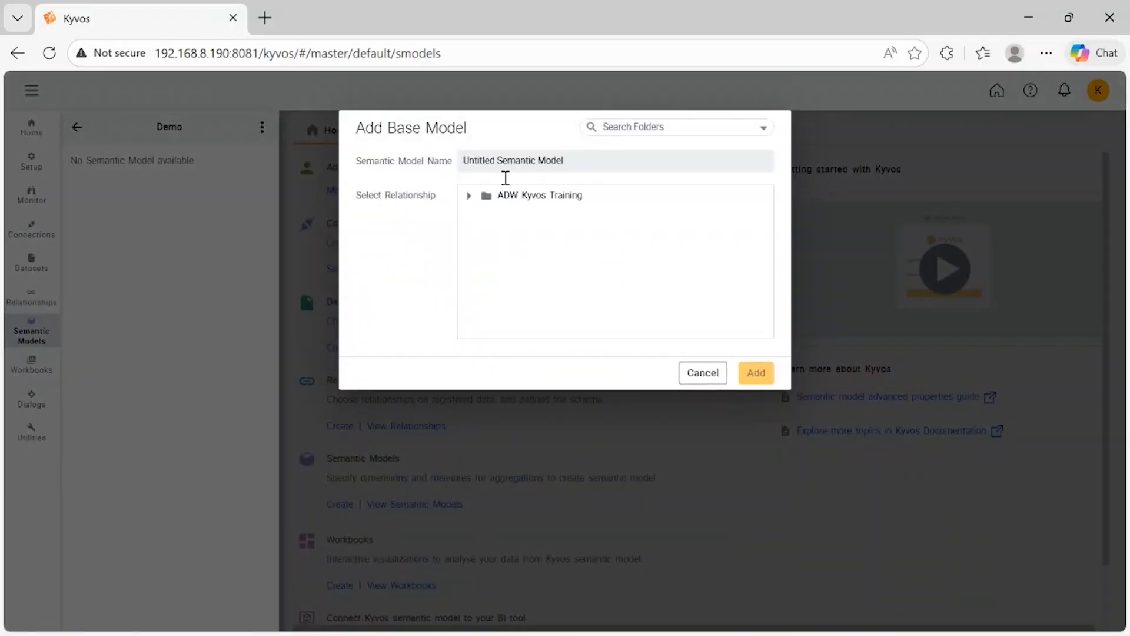
click(468, 196)
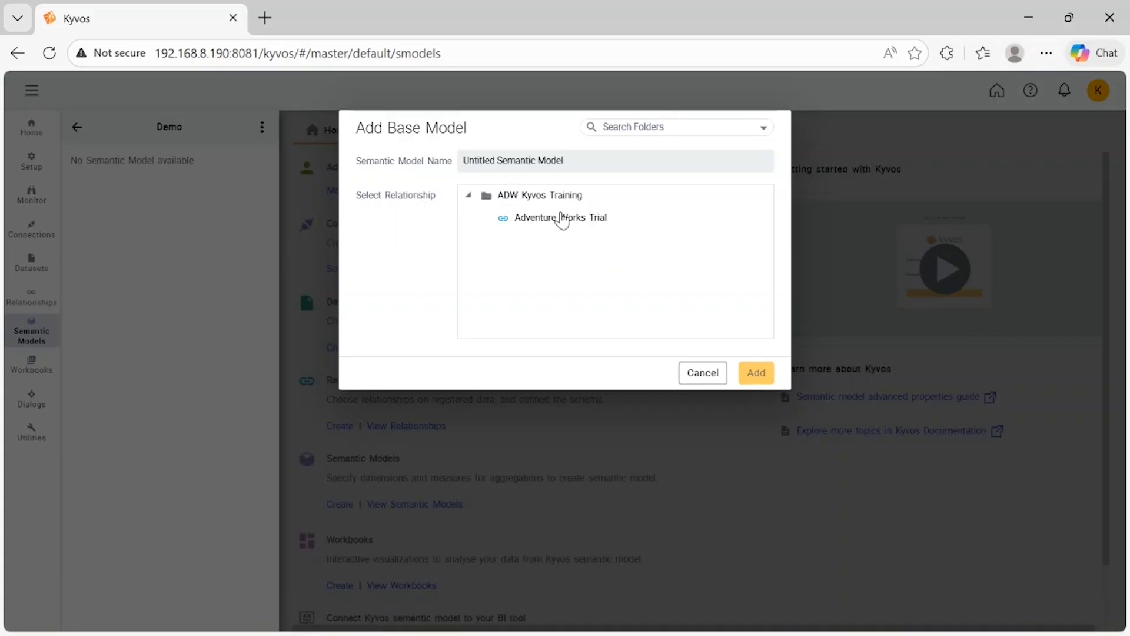
click(550, 218)
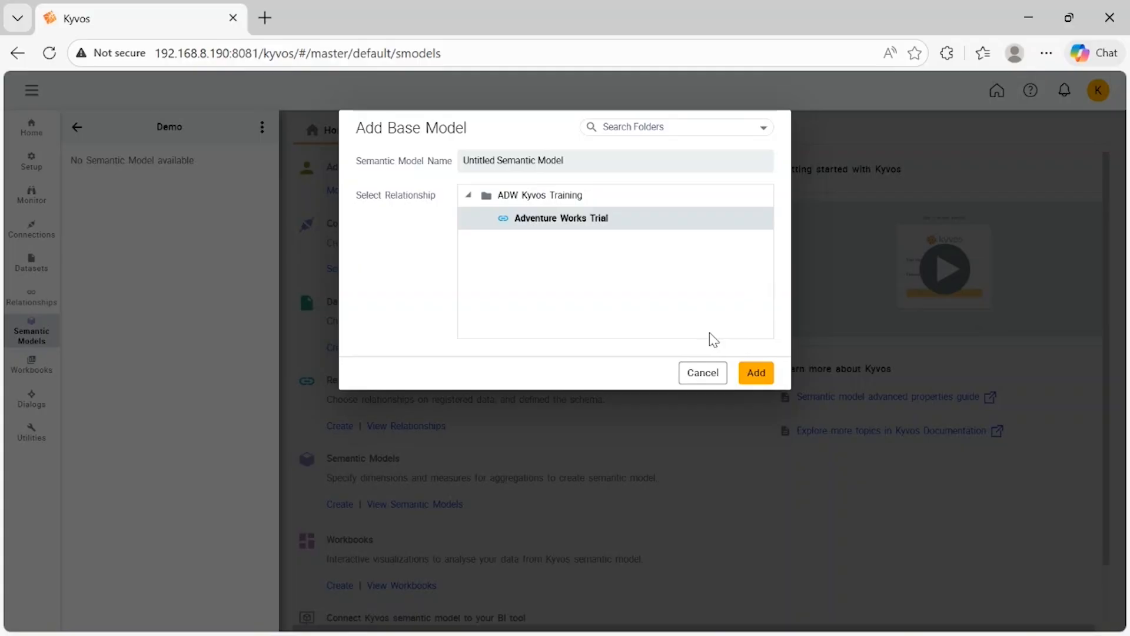
click(757, 374)
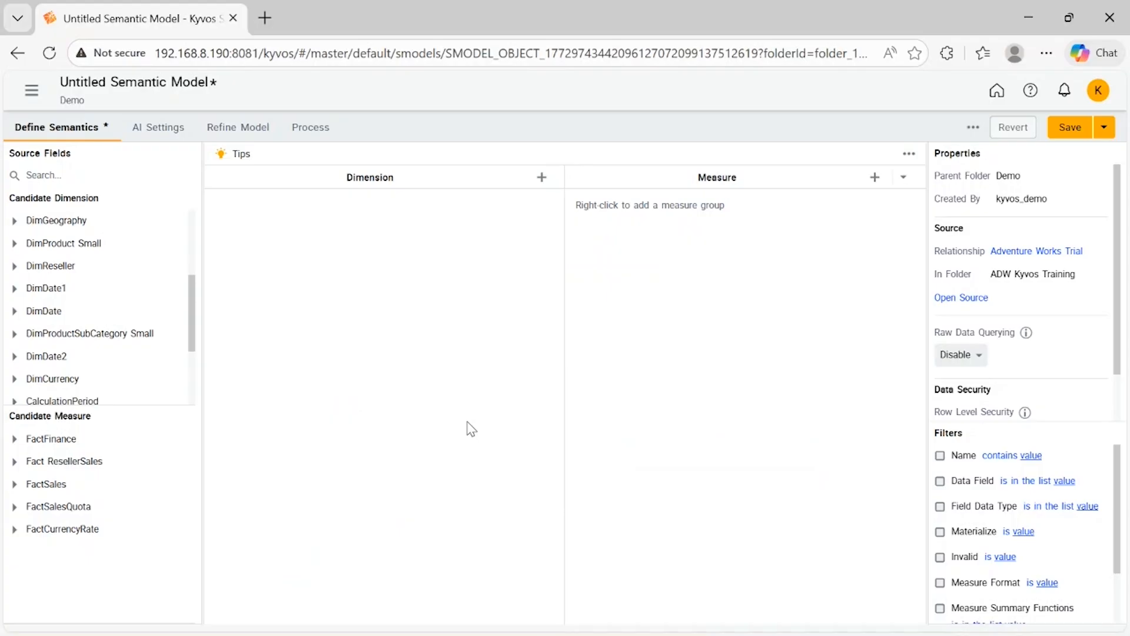
- Add FactSales fields orderquantity and salesamount to the Measure panel
click(13, 484)
scroll(88, 512, down, 1)
scroll(100, 516, down, 5)
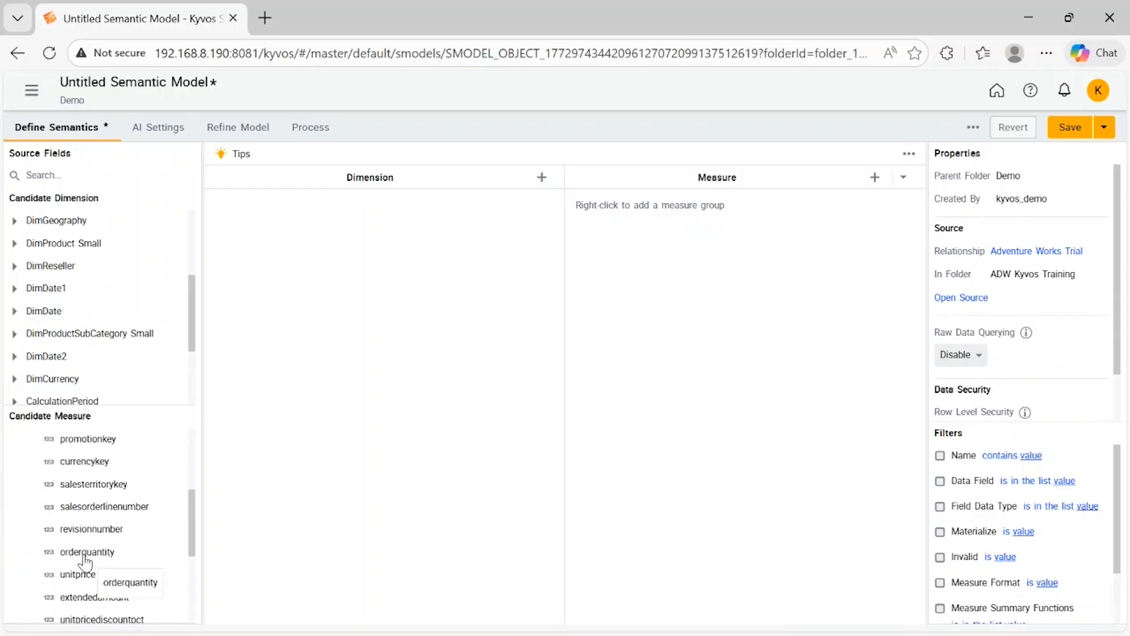
drag(86, 559, 736, 335)
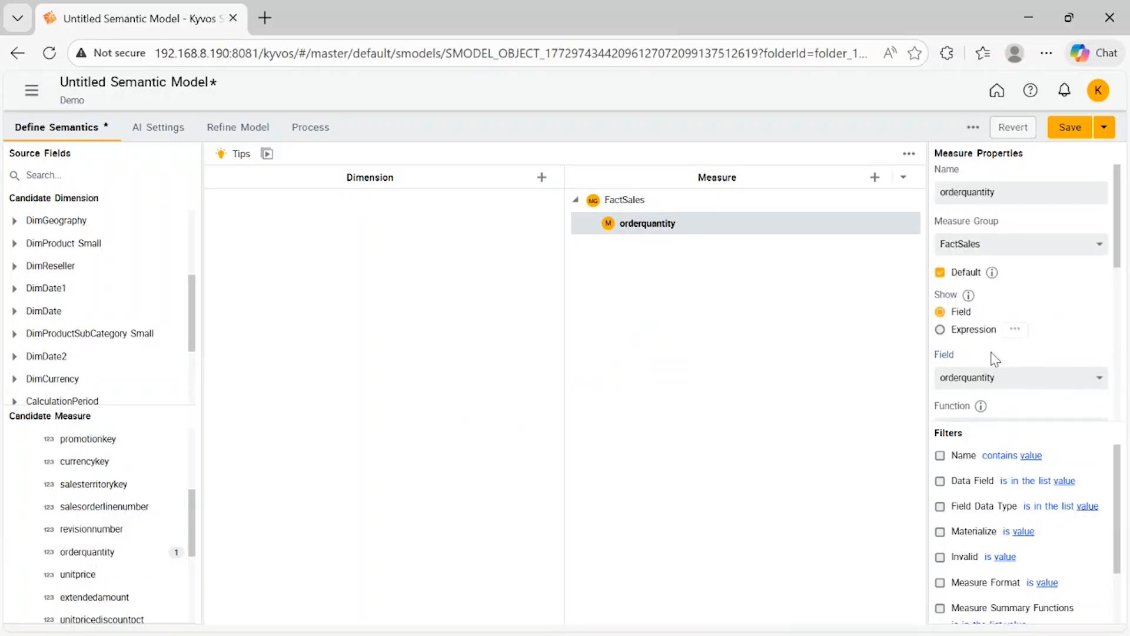
scroll(994, 360, down, 1)
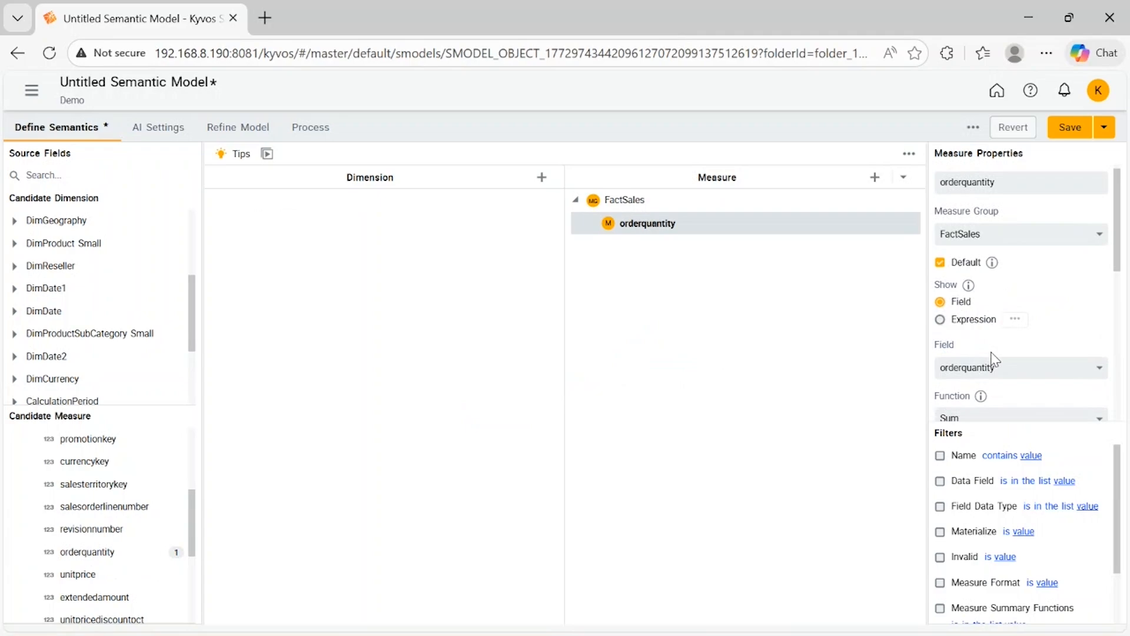
scroll(992, 357, down, 3)
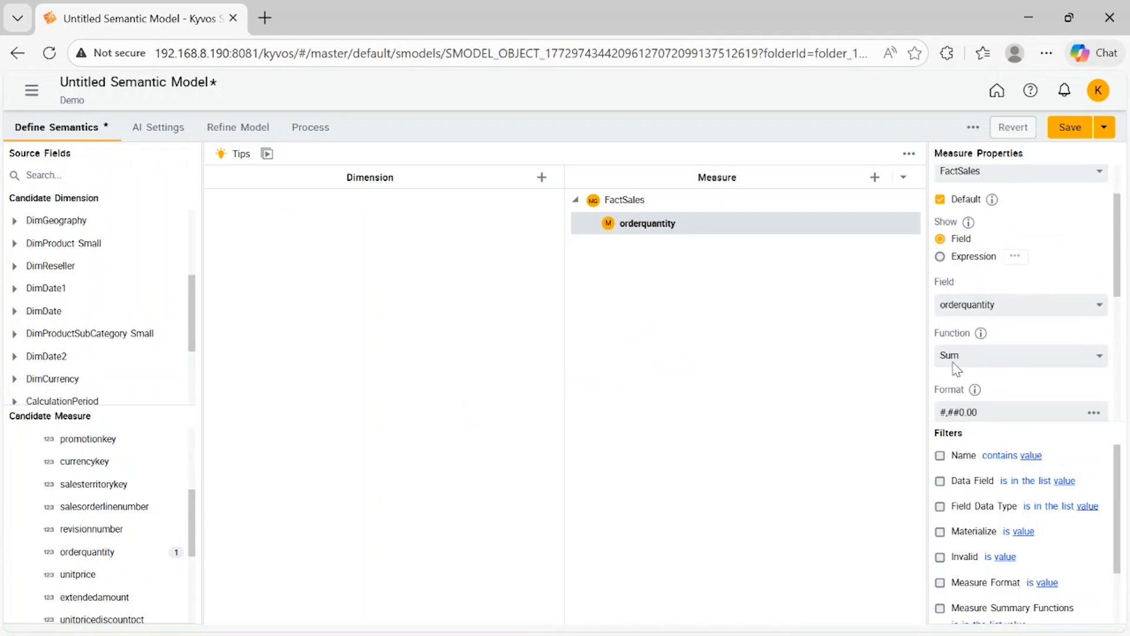
scroll(139, 528, down, 2)
scroll(140, 528, down, 3)
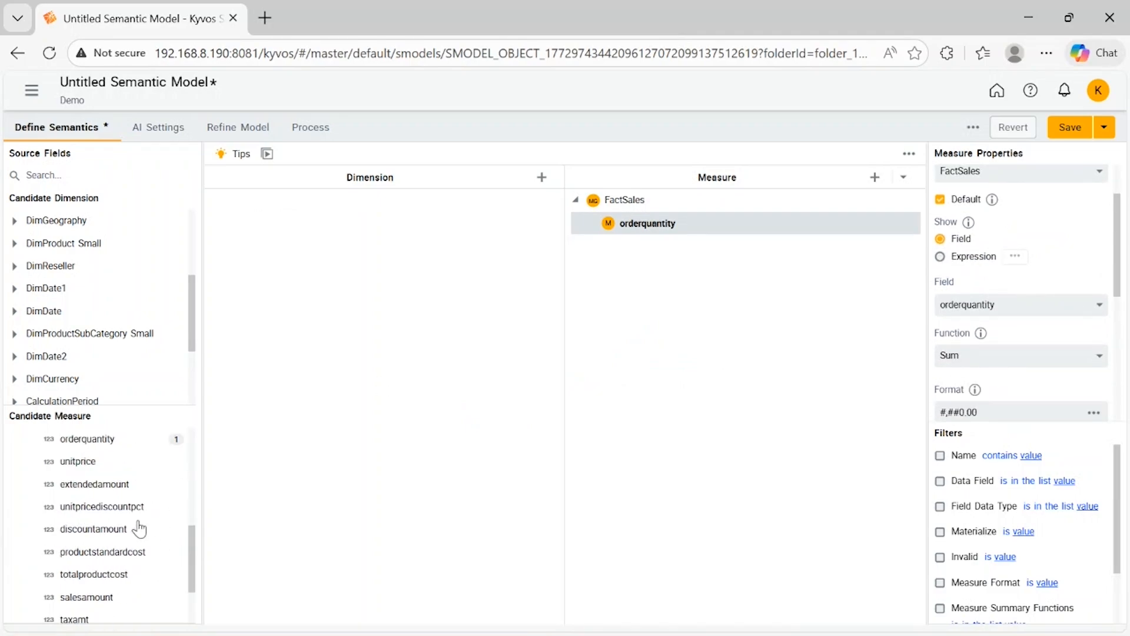
drag(153, 596, 768, 240)
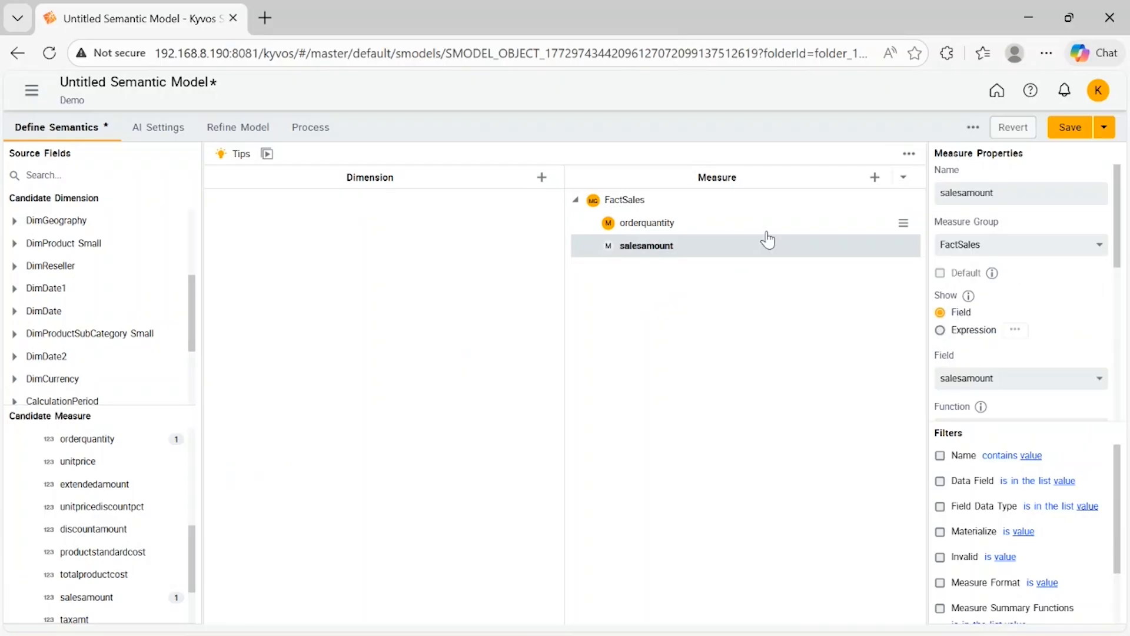
click(650, 254)
scroll(1037, 321, down, 1)
scroll(1037, 322, down, 2)
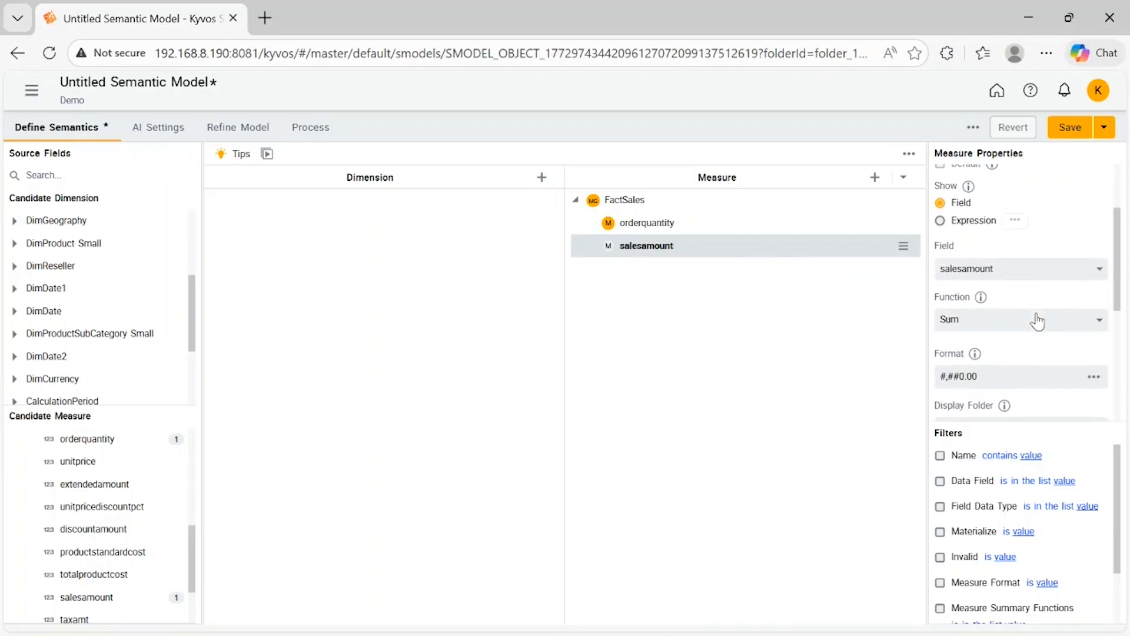
click(1099, 299)
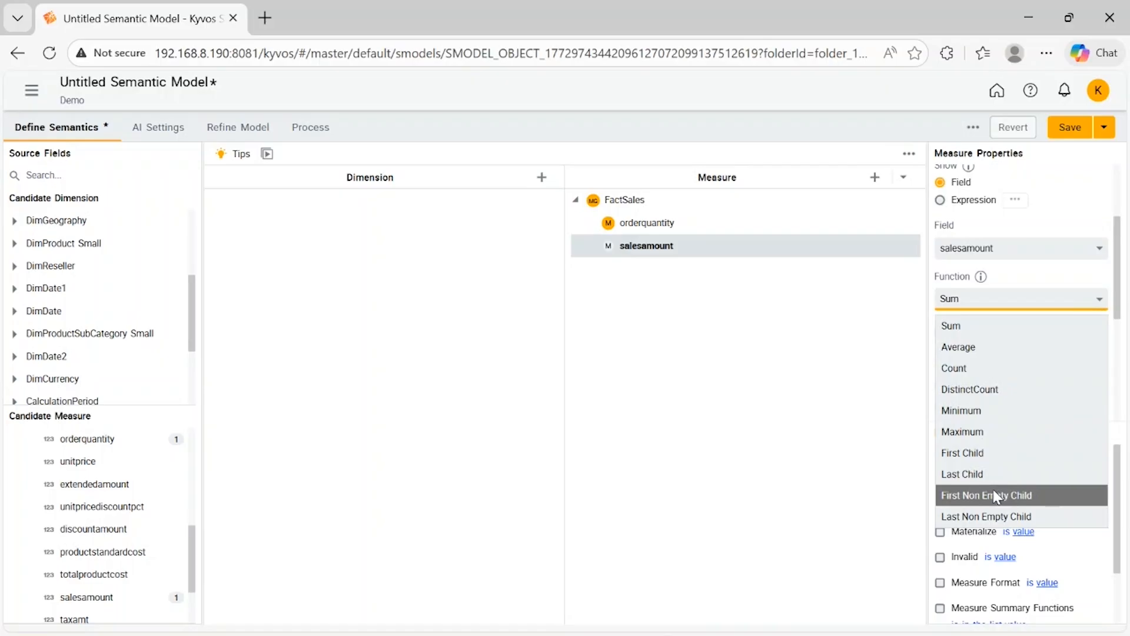
click(733, 442)
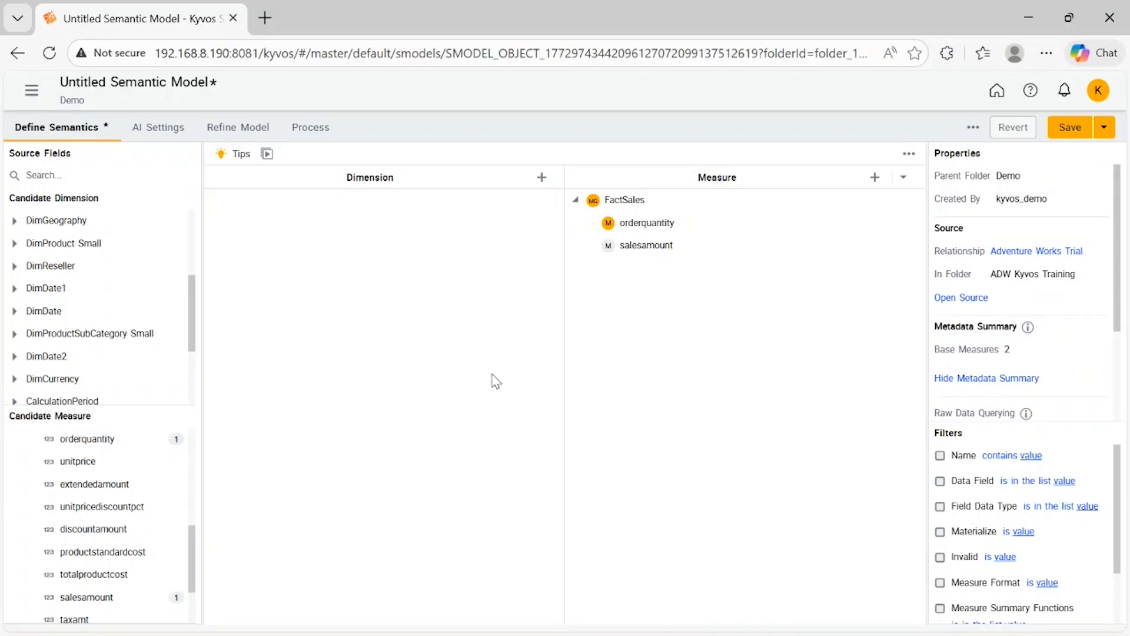
click(541, 178)
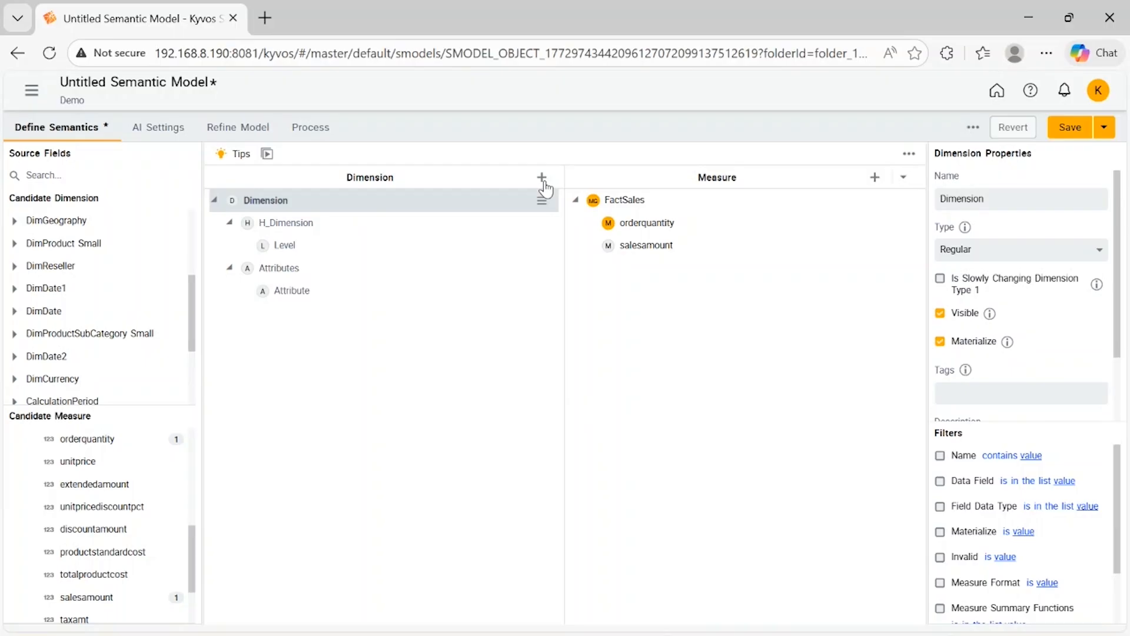
- Rename the new dimension to Product so its hierarchy becomes H_Product
right_click(286, 205)
click(308, 236)
text(Product)
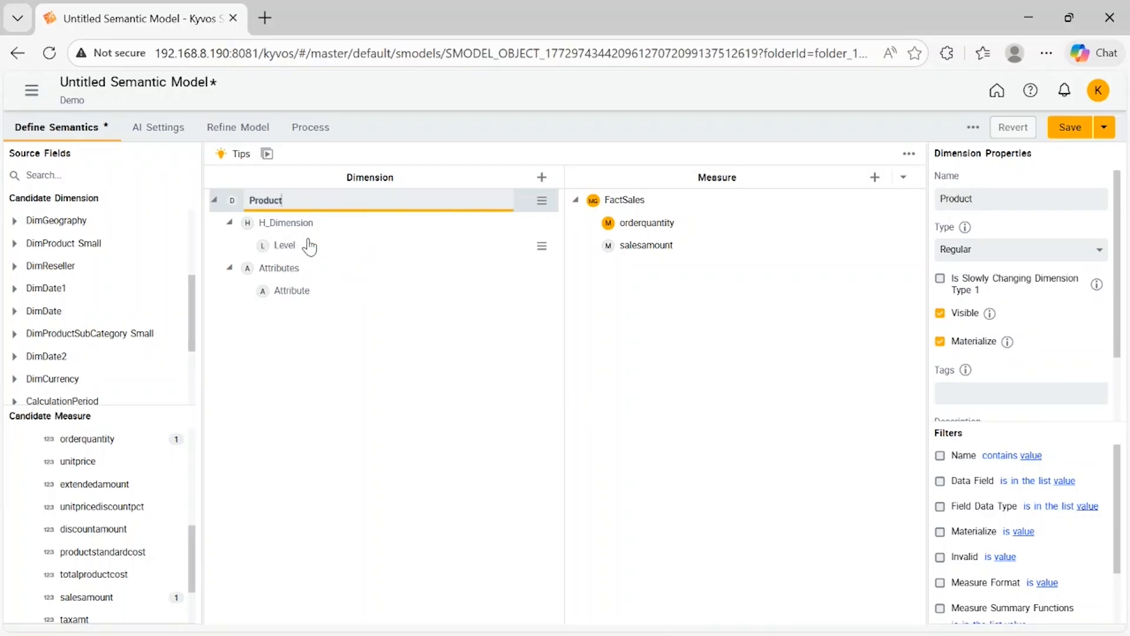
key(Return)
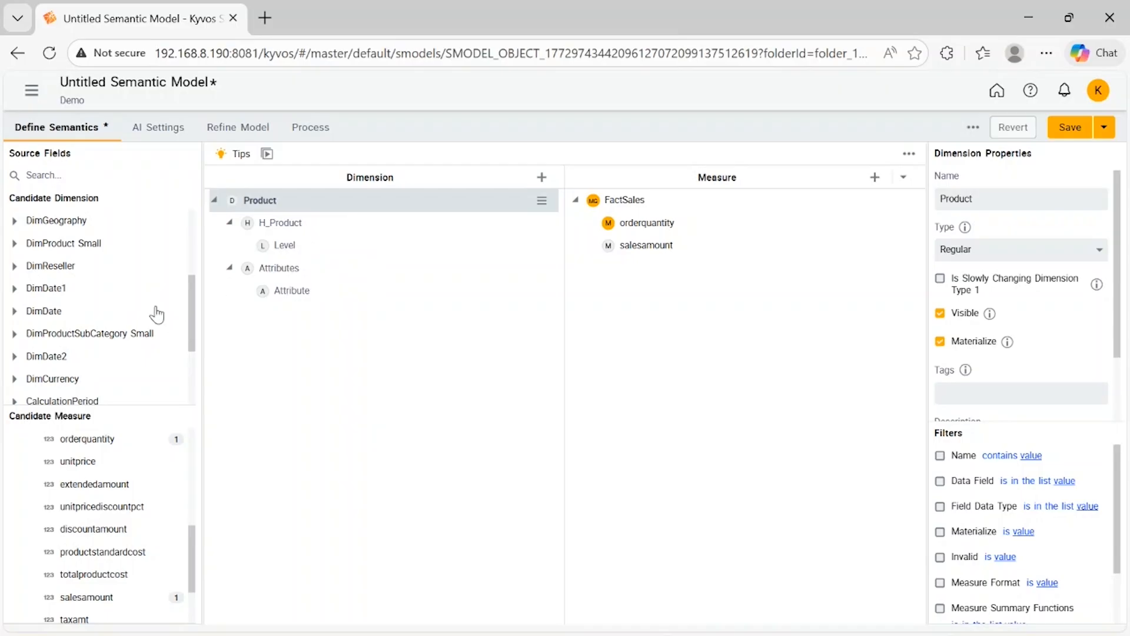
- From DimProduct Small, add ClassDesc and EnglishProductName levels to H_Product and Color as an attribute
click(13, 245)
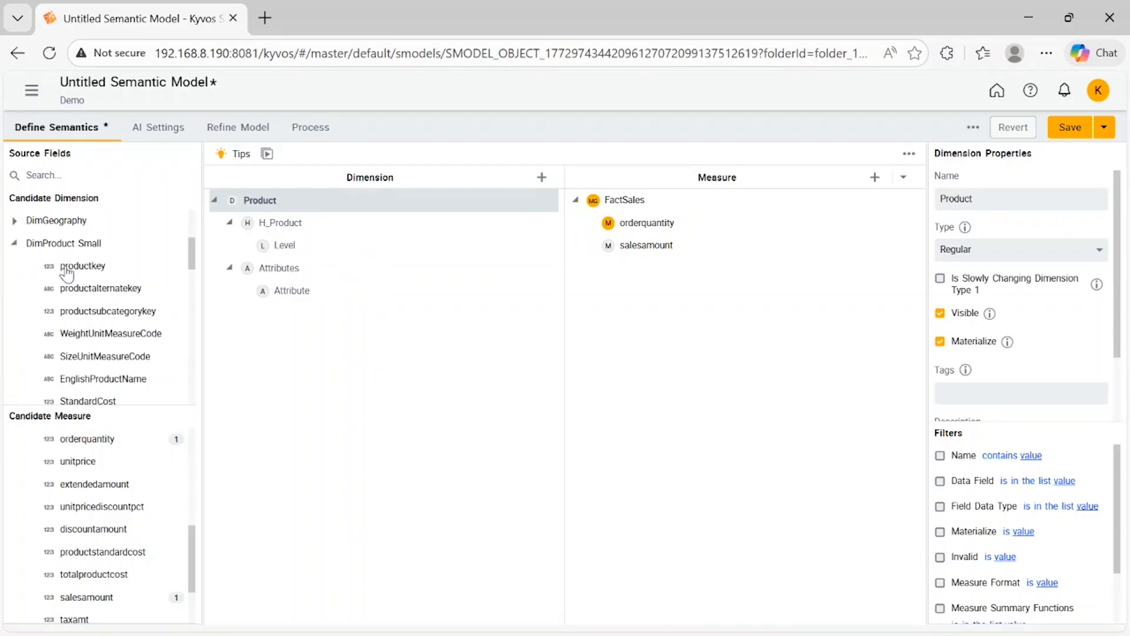
scroll(65, 294, down, 5)
scroll(69, 293, down, 5)
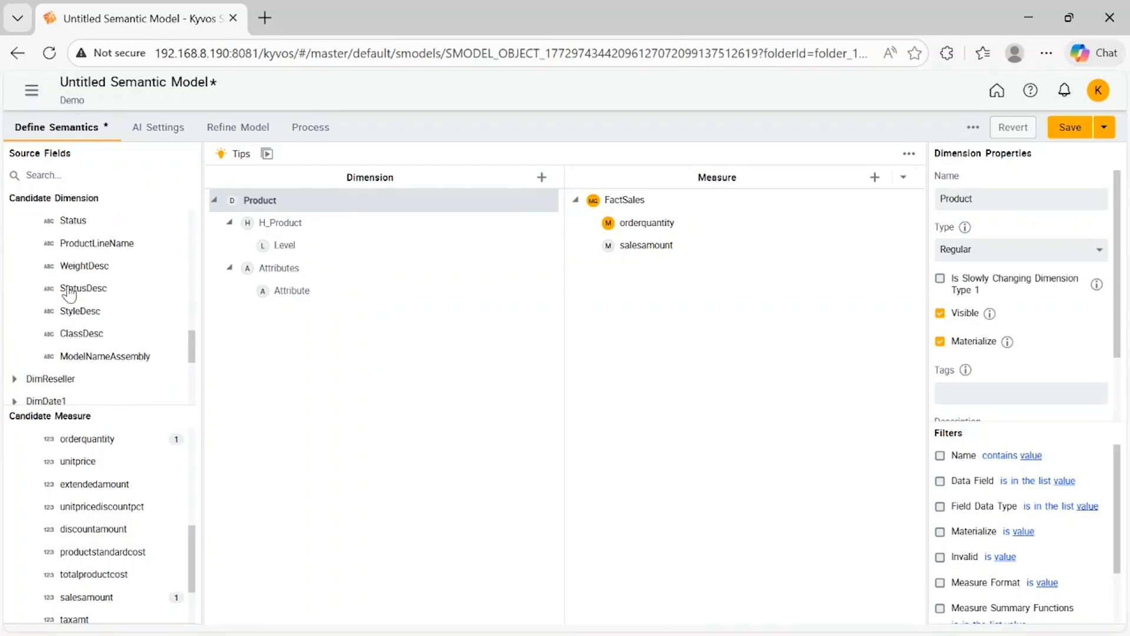
drag(80, 296, 360, 260)
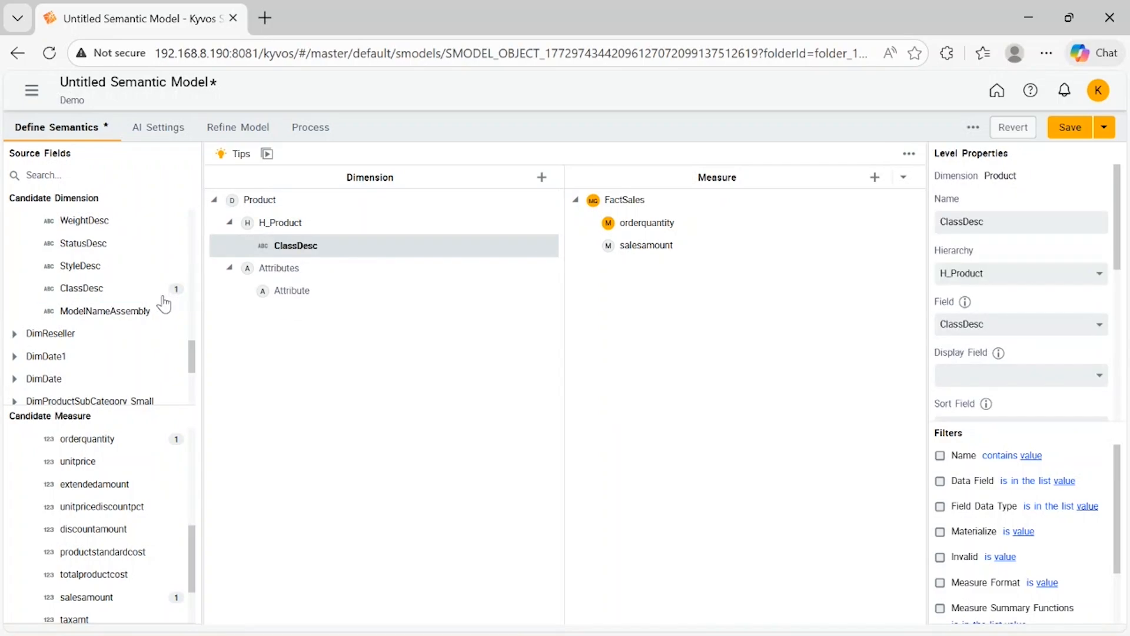
scroll(163, 301, up, 5)
scroll(164, 301, up, 3)
drag(106, 359, 374, 257)
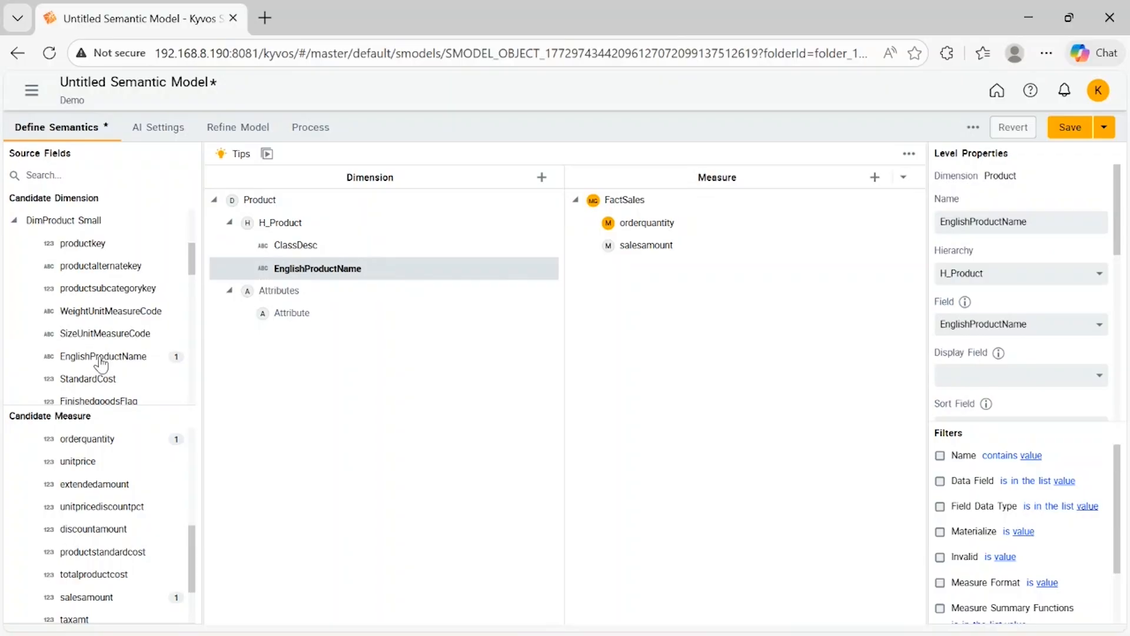
scroll(97, 356, down, 1)
drag(69, 388, 349, 316)
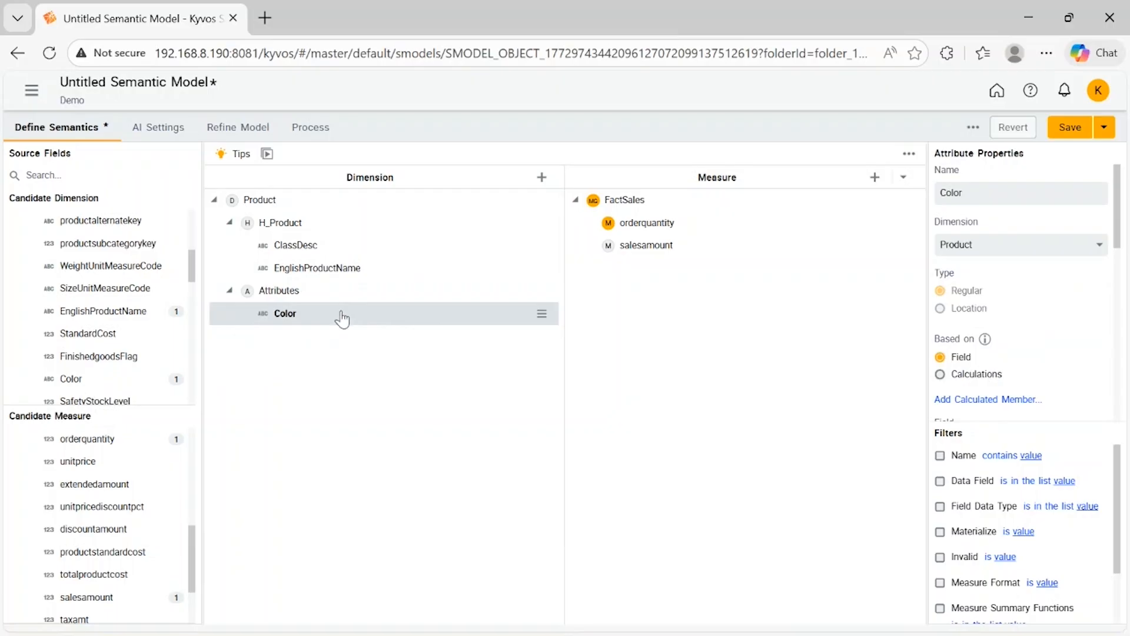
- Add Size and ProductLine from DimProduct Small to the Product dimension's Attributes
scroll(103, 351, down, 3)
drag(103, 351, 290, 324)
scroll(134, 350, down, 2)
drag(84, 378, 337, 355)
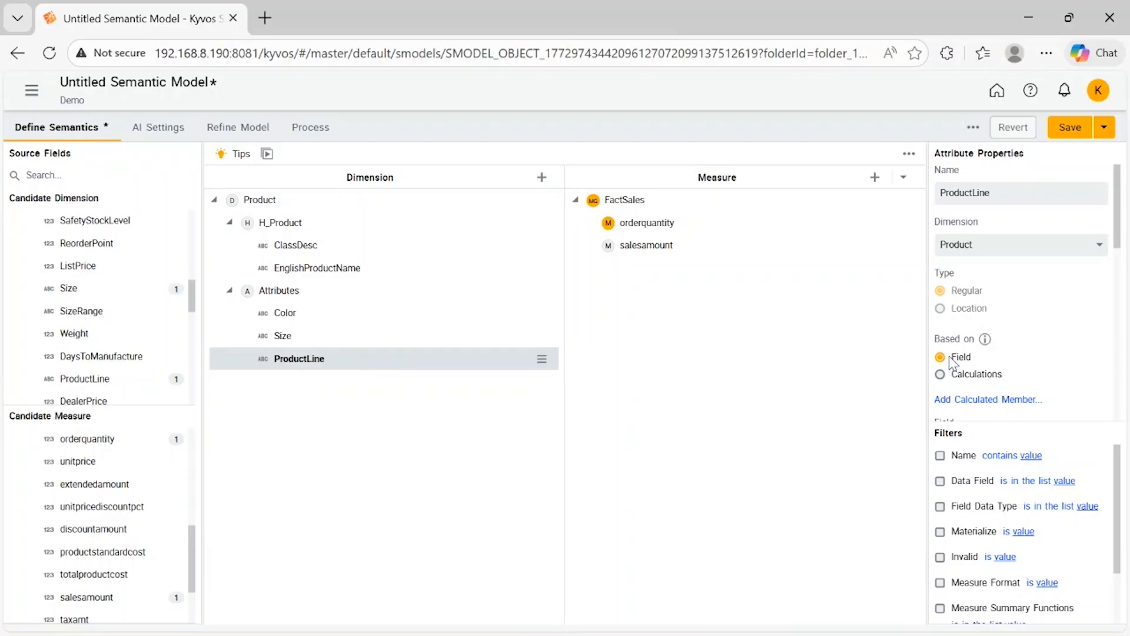
scroll(965, 356, down, 2)
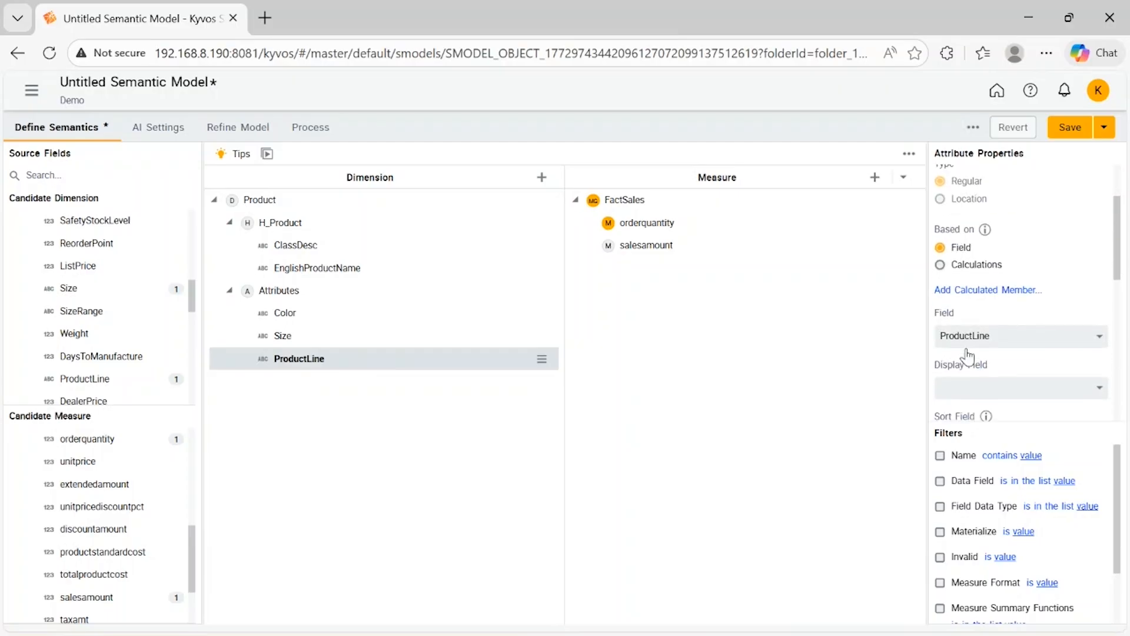
scroll(968, 356, down, 3)
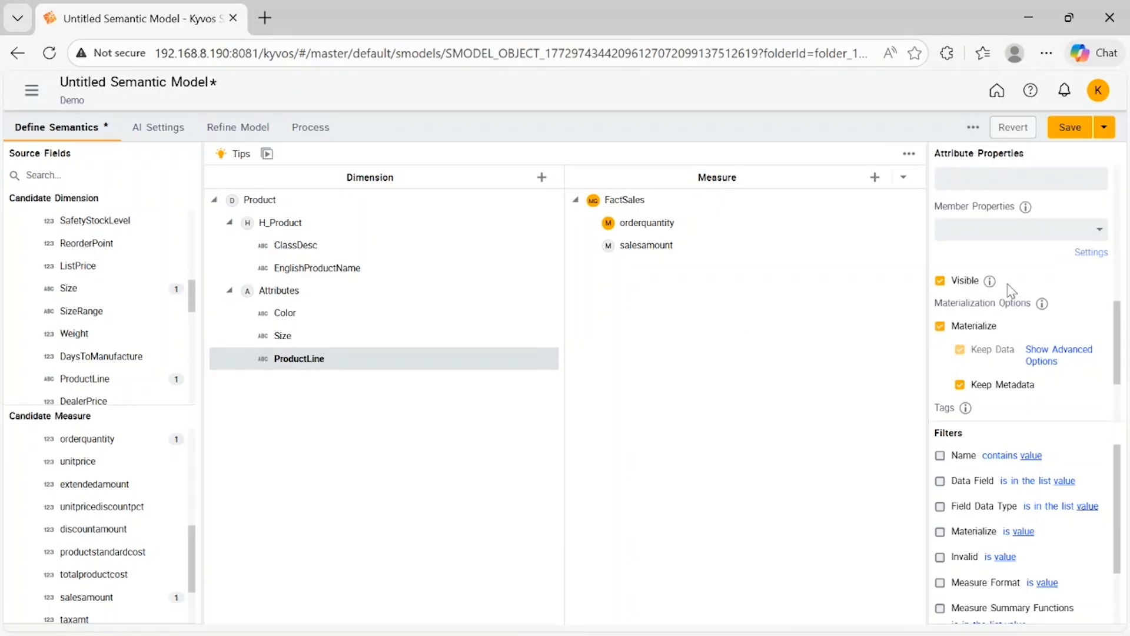
scroll(1011, 290, down, 1)
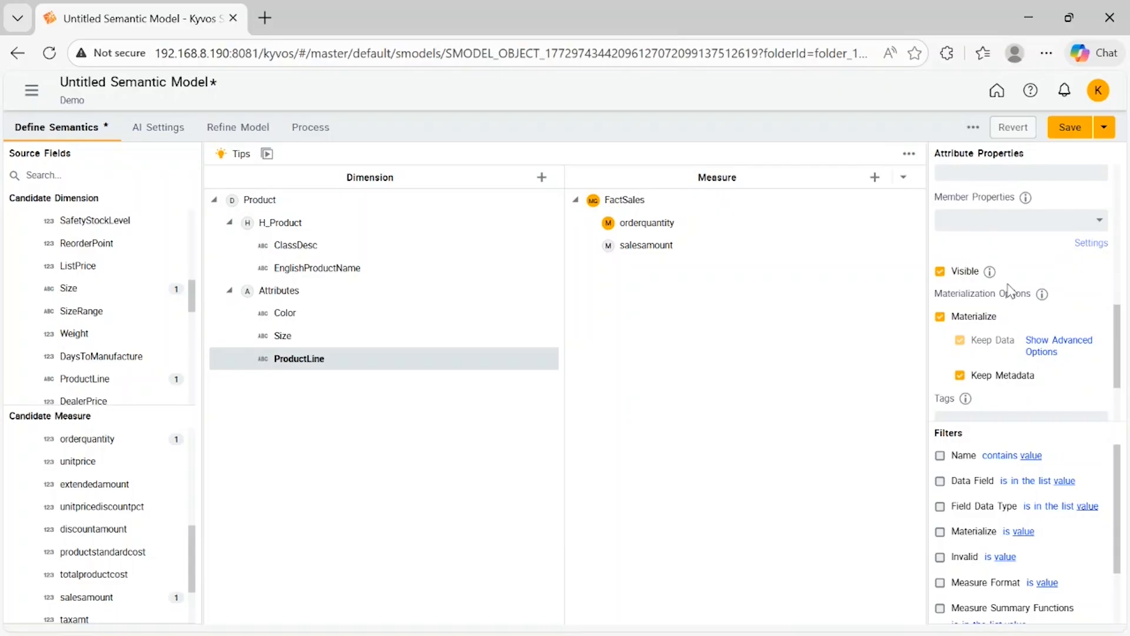
scroll(1029, 301, down, 1)
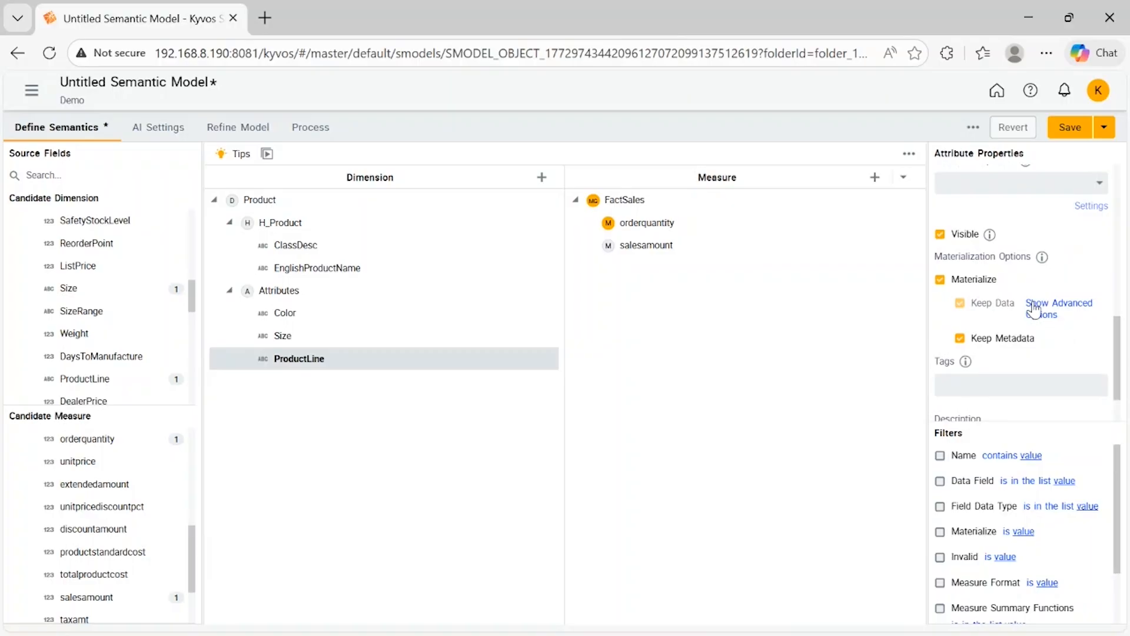
click(1060, 311)
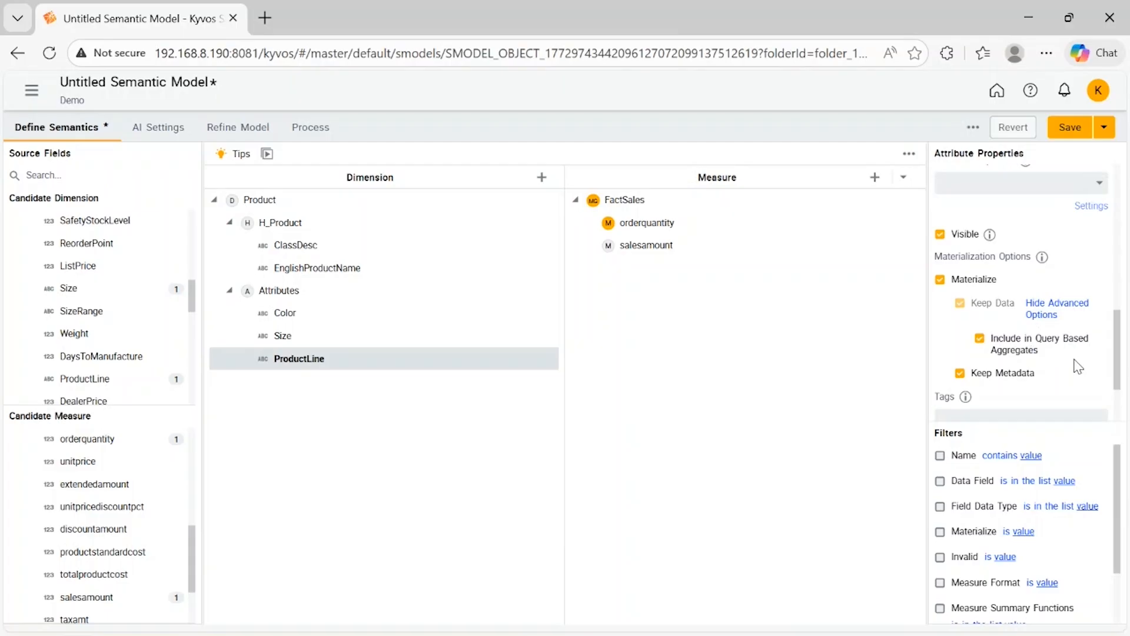
scroll(1074, 371, down, 1)
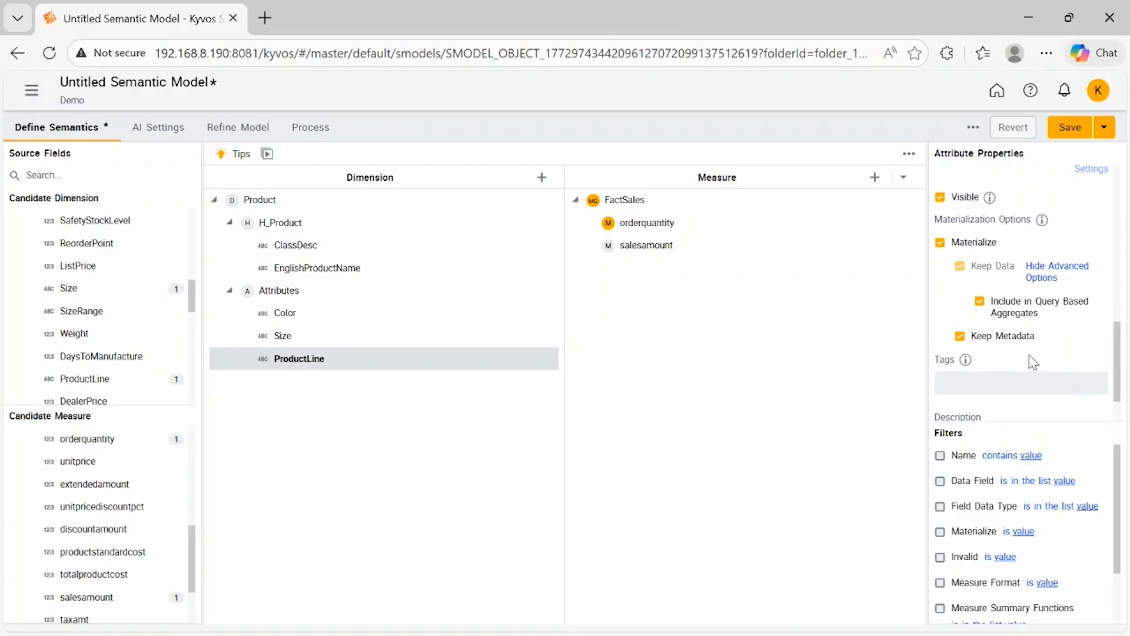
scroll(1029, 354, down, 1)
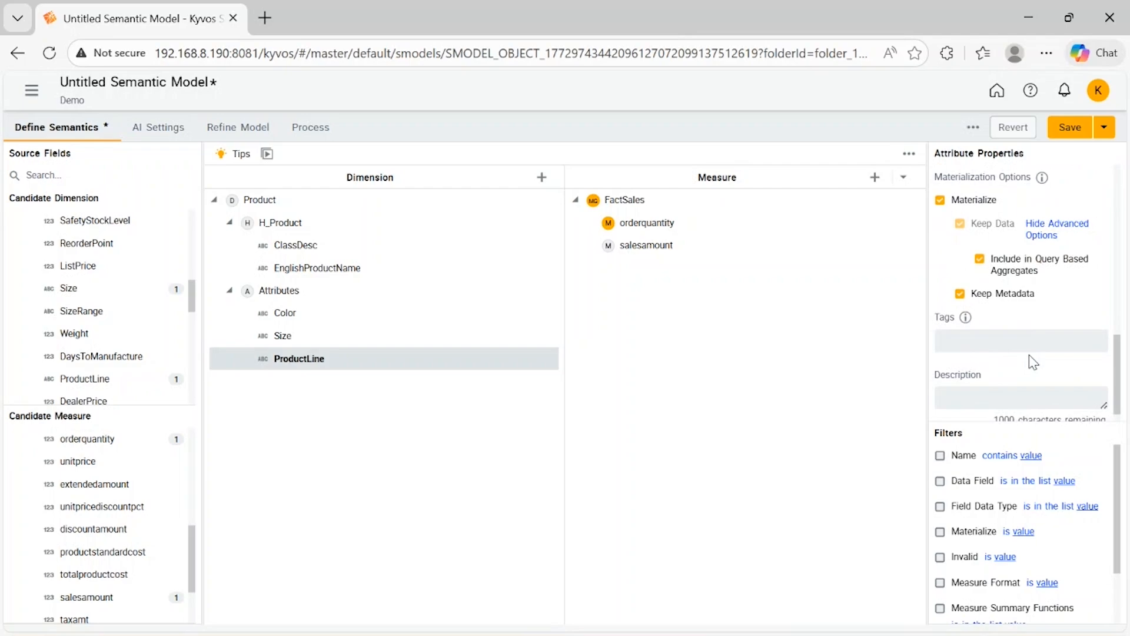
scroll(1030, 356, down, 1)
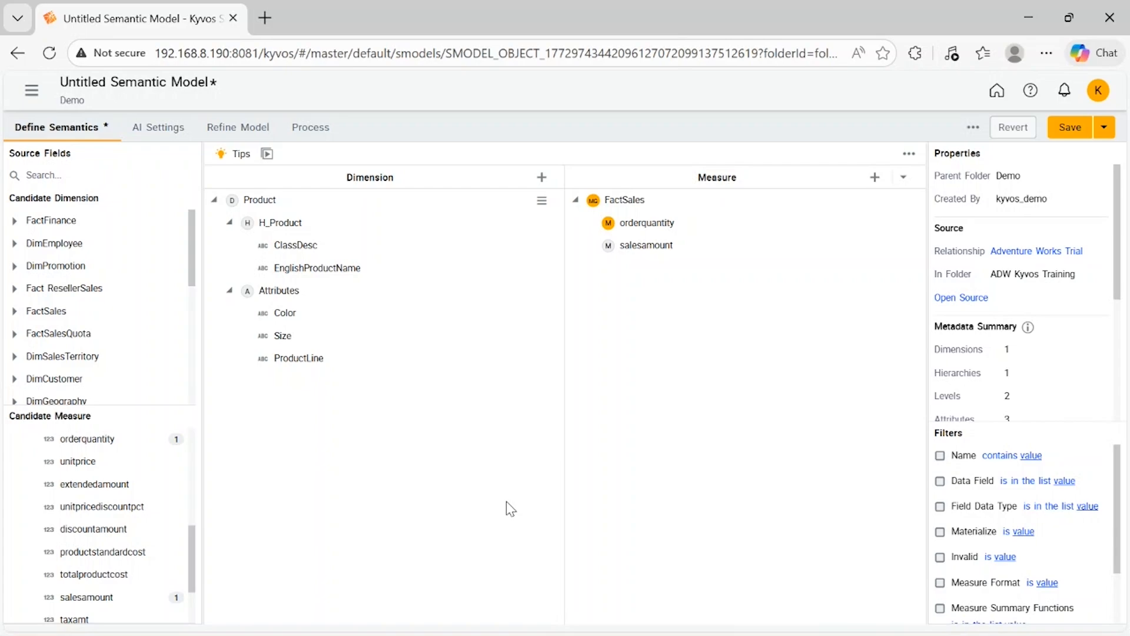
- Add a dimension, rename it OrderDate, and set its type to Time
click(542, 178)
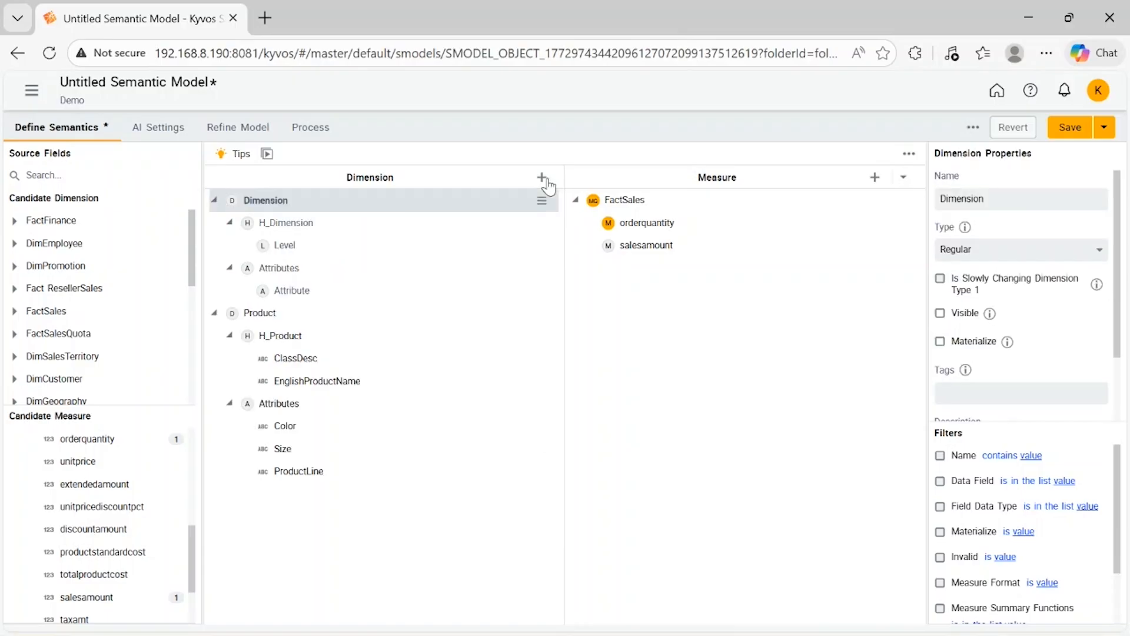
right_click(313, 202)
click(347, 228)
text(OrderDate)
key(Return)
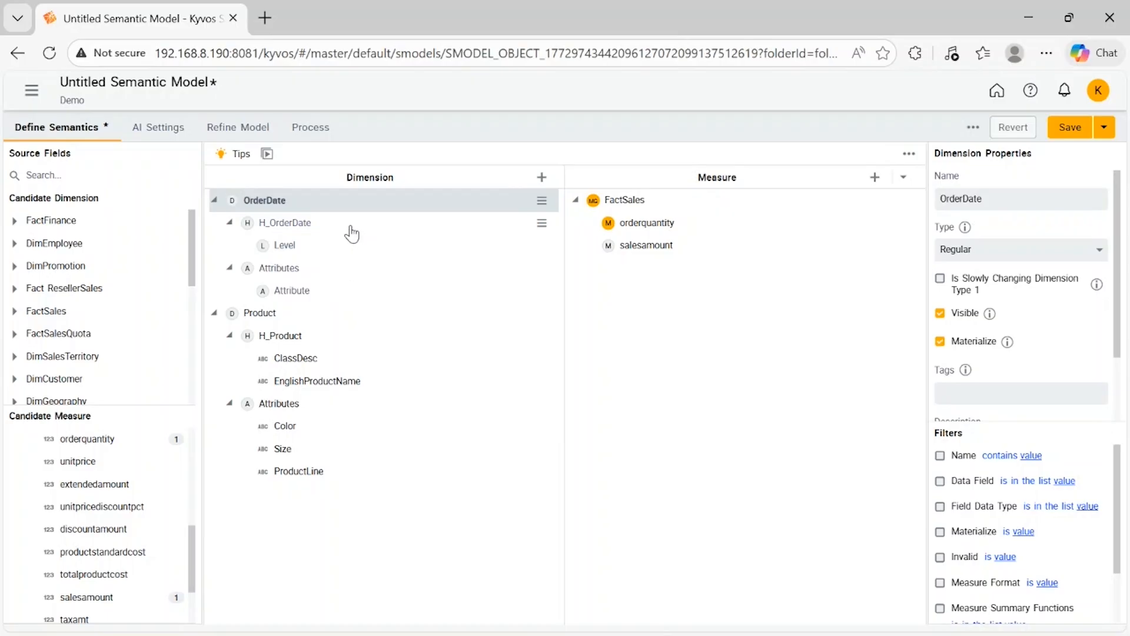
click(1098, 252)
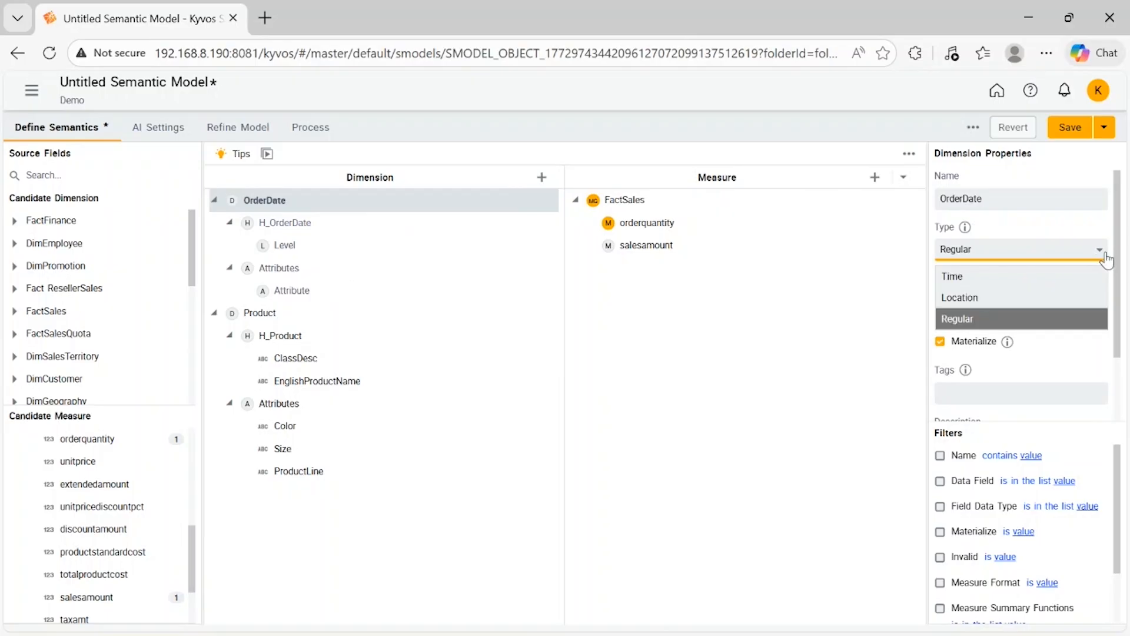
click(1018, 278)
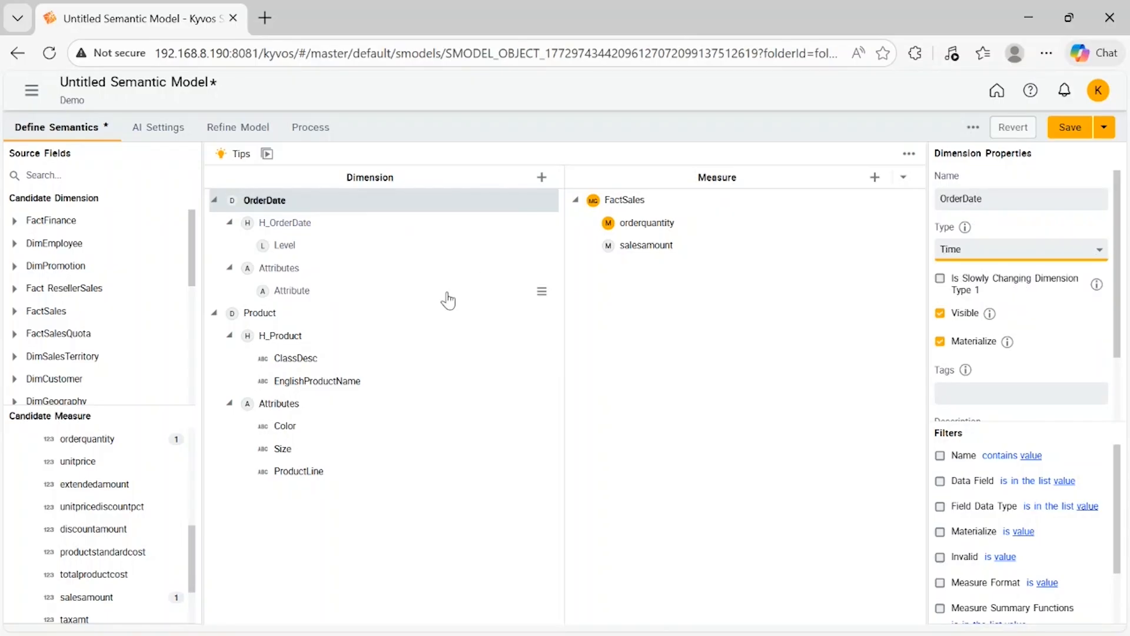
- Set H_OrderDate to the Year-Month-Day pattern on DimDate fulldatealternatekey, then add another dimension
click(293, 225)
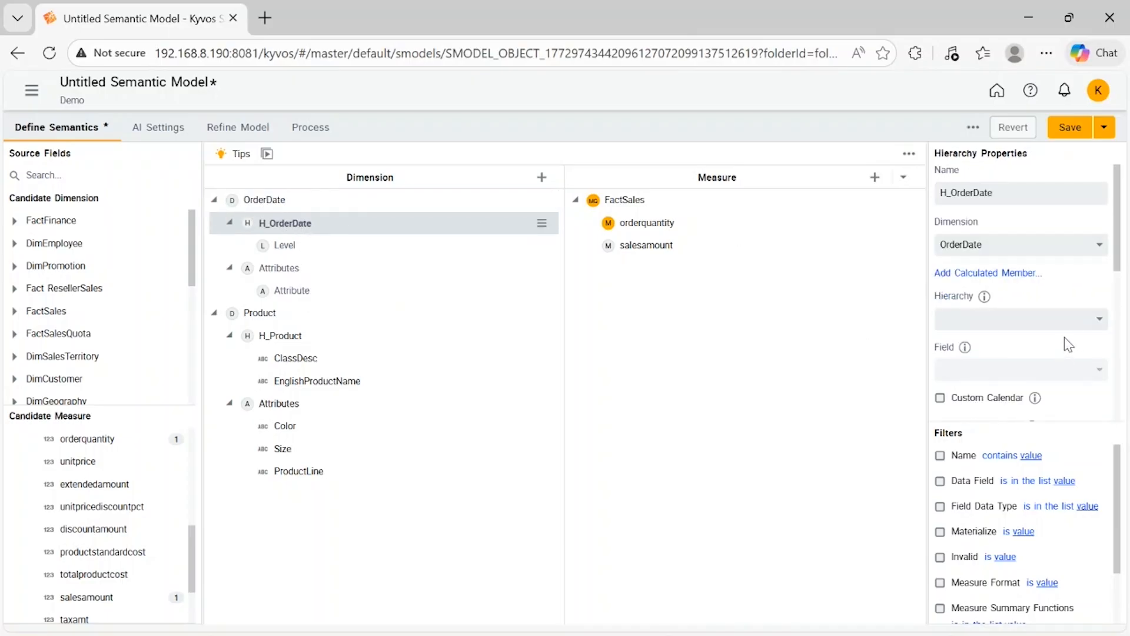
click(1099, 319)
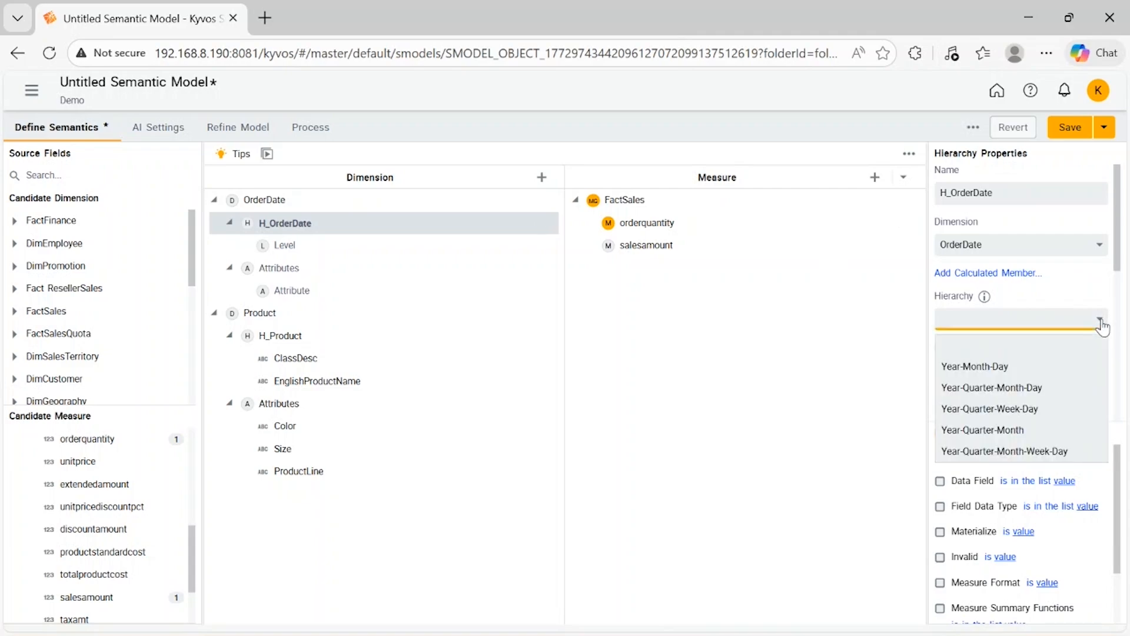
click(1000, 368)
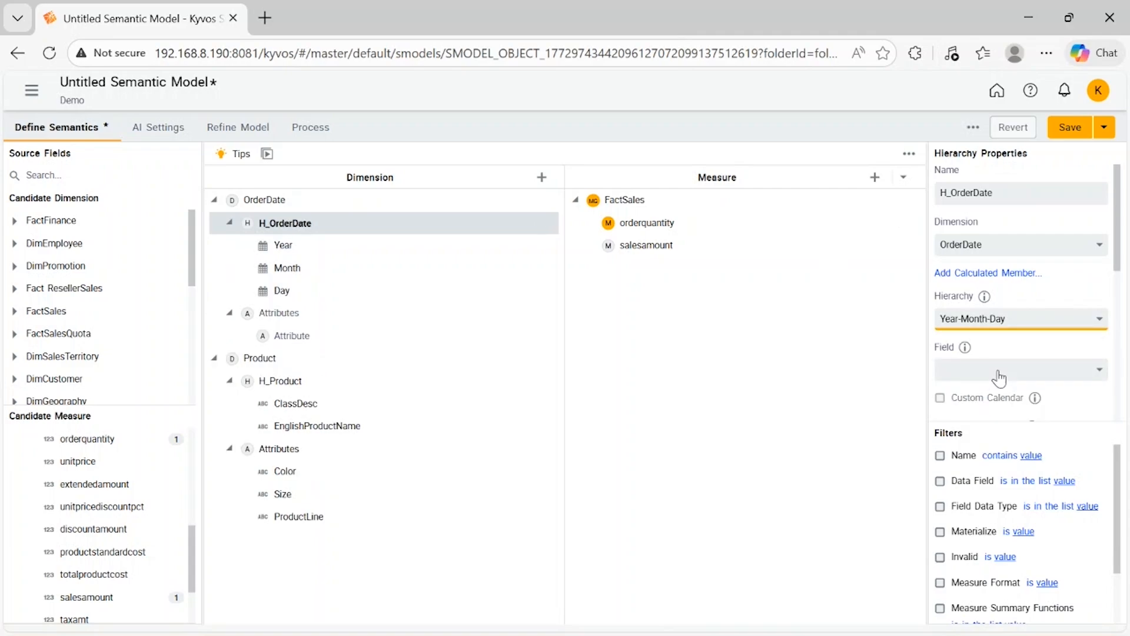
click(1099, 382)
click(1026, 307)
scroll(1027, 307, down, 2)
click(1019, 286)
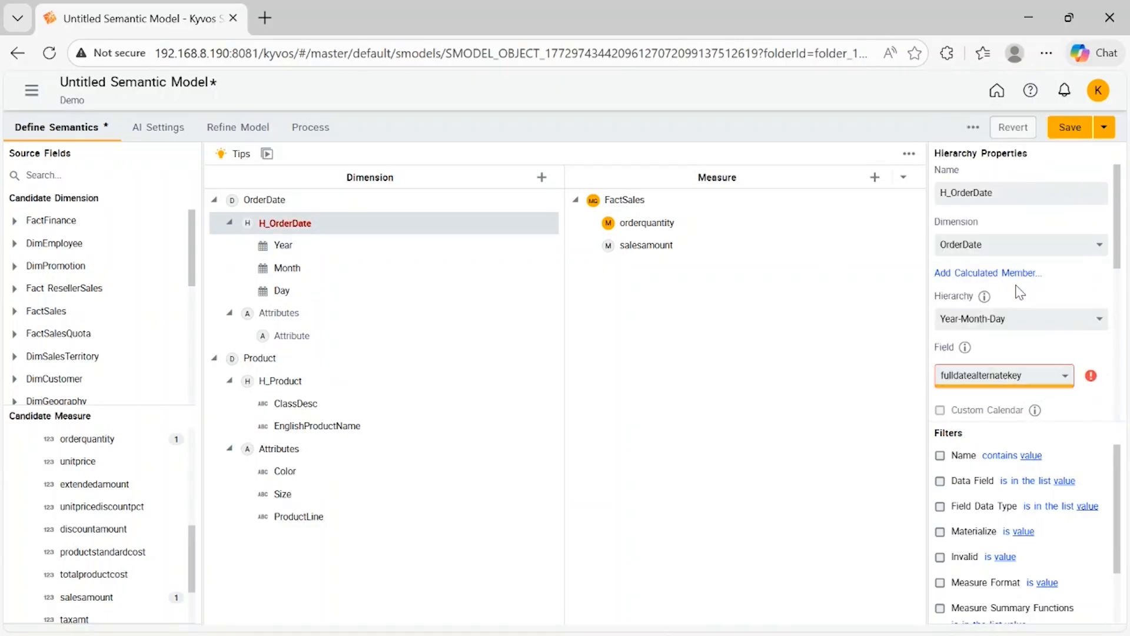
click(469, 321)
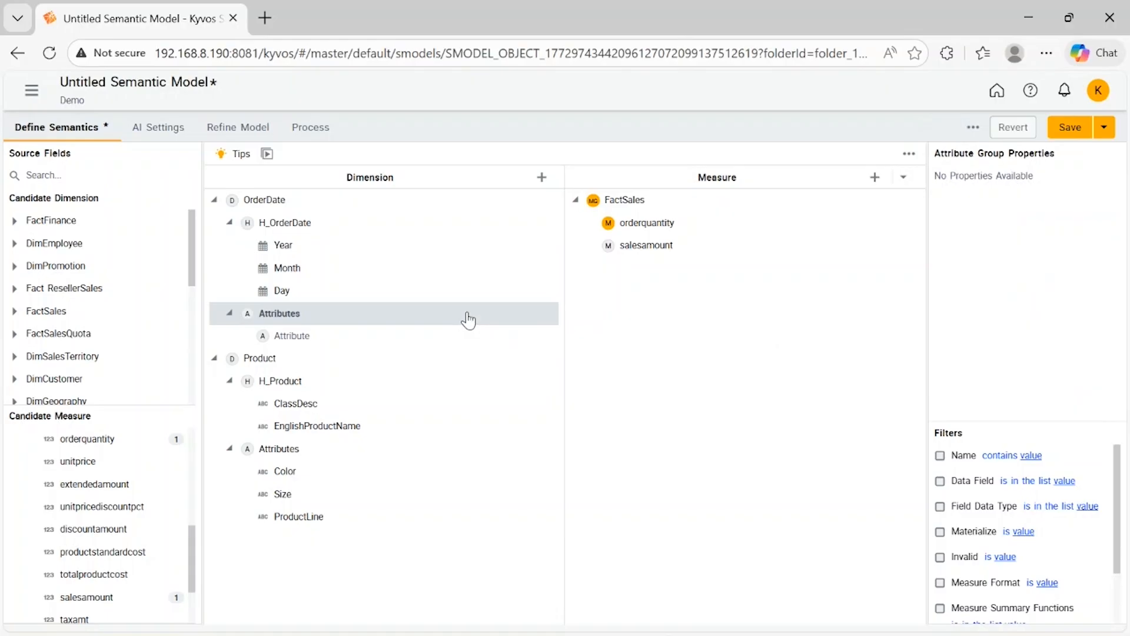
click(542, 177)
- Rename the new dimension to CustomOrderDate and set its type to Time
right_click(308, 206)
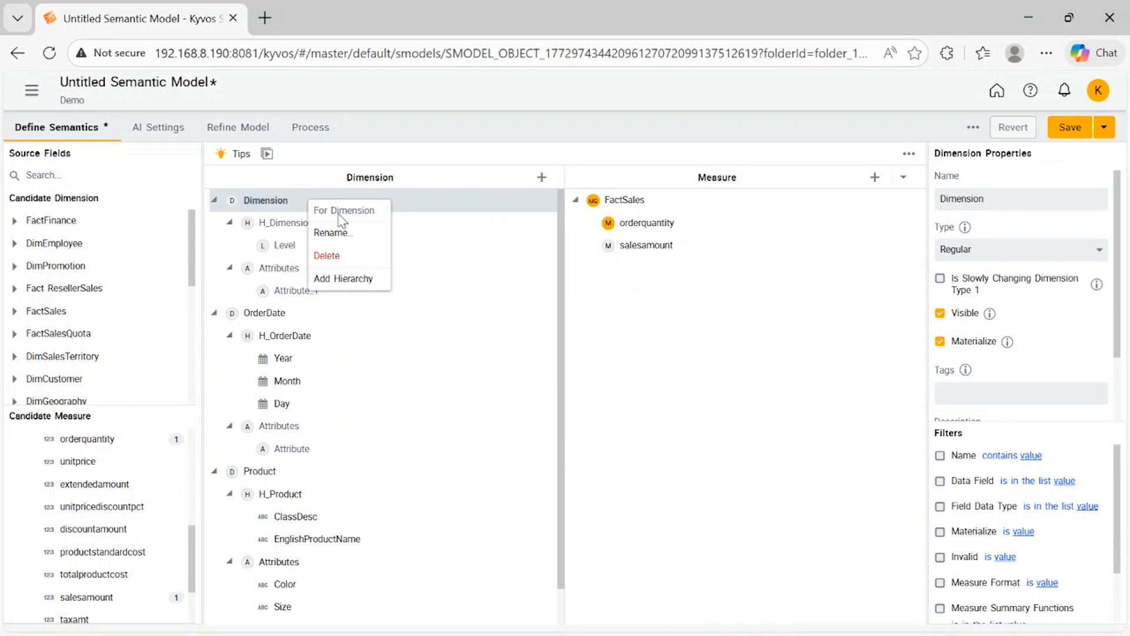
click(332, 232)
text(Custom)
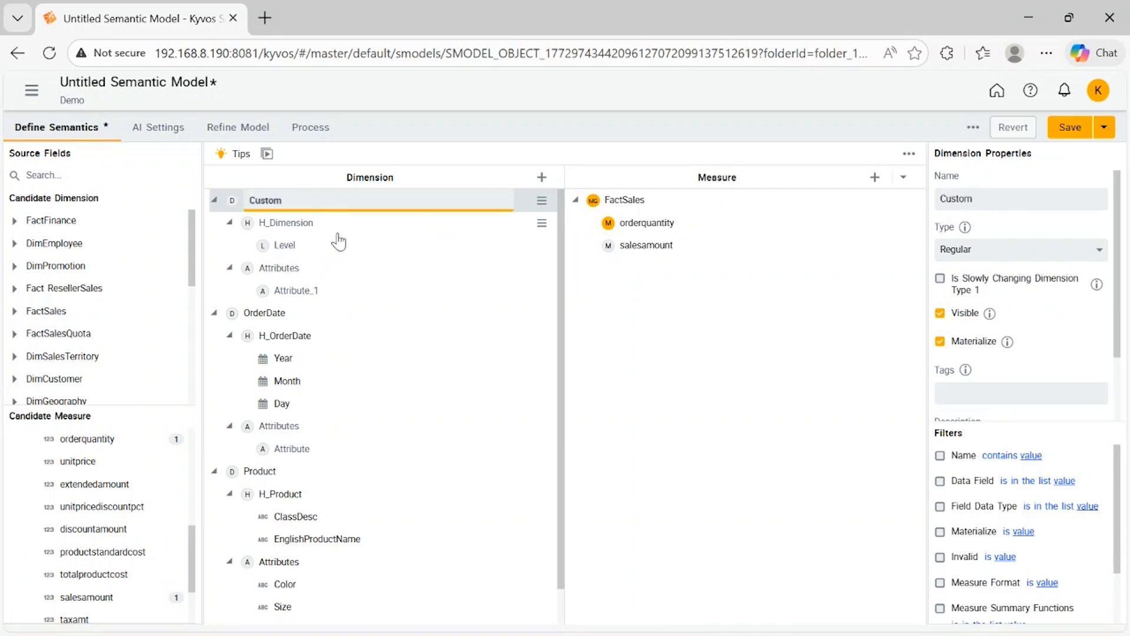
text(OrderDate)
key(Return)
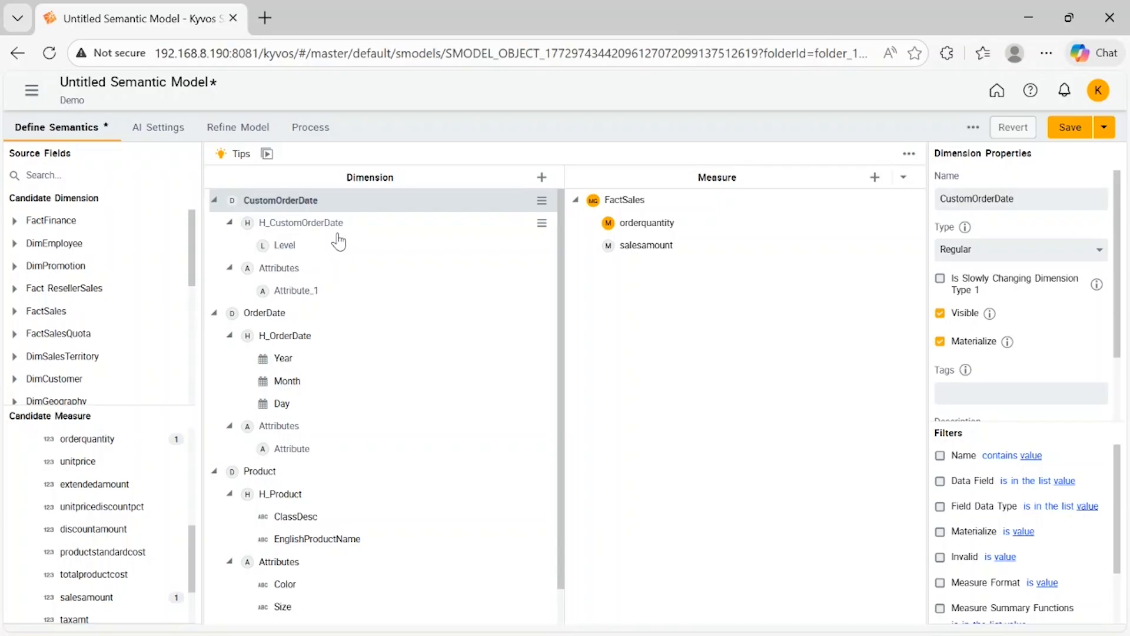
click(1091, 261)
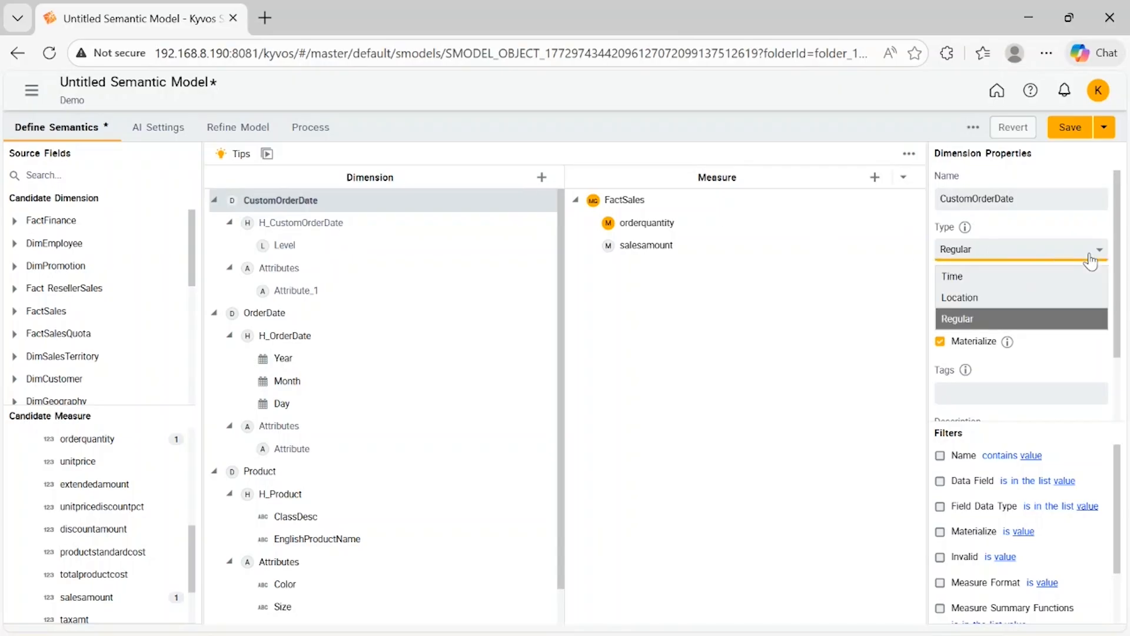
click(1025, 280)
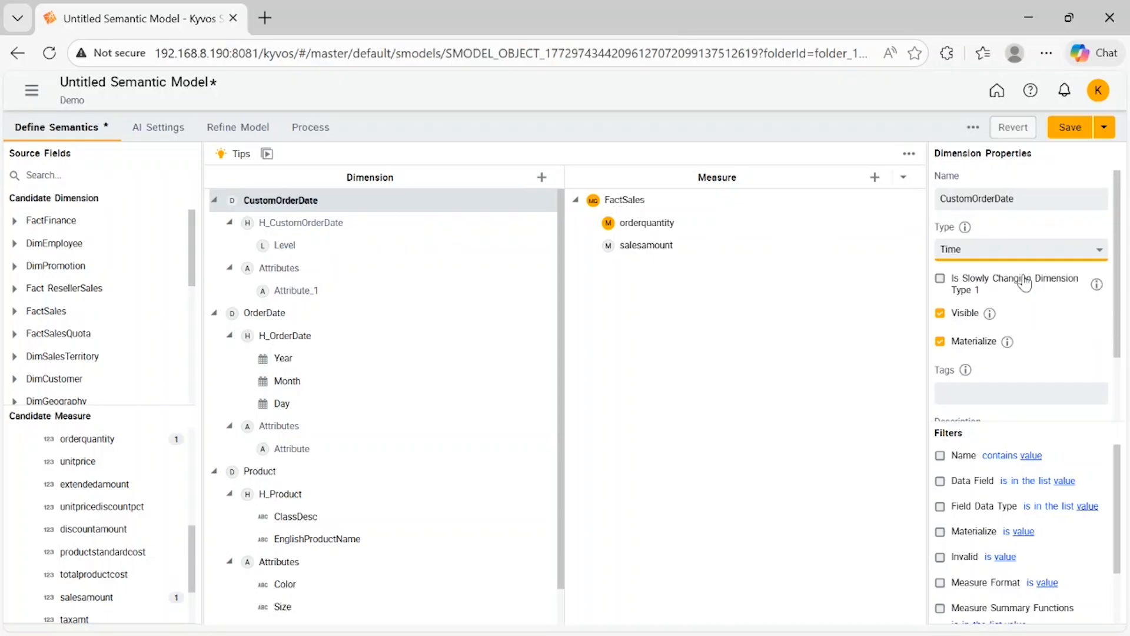
scroll(45, 347, down, 3)
scroll(45, 346, down, 3)
click(48, 354)
- Add DimDate calendaryear as the first H_CustomOrderDate level with date data type Year
scroll(132, 351, down, 3)
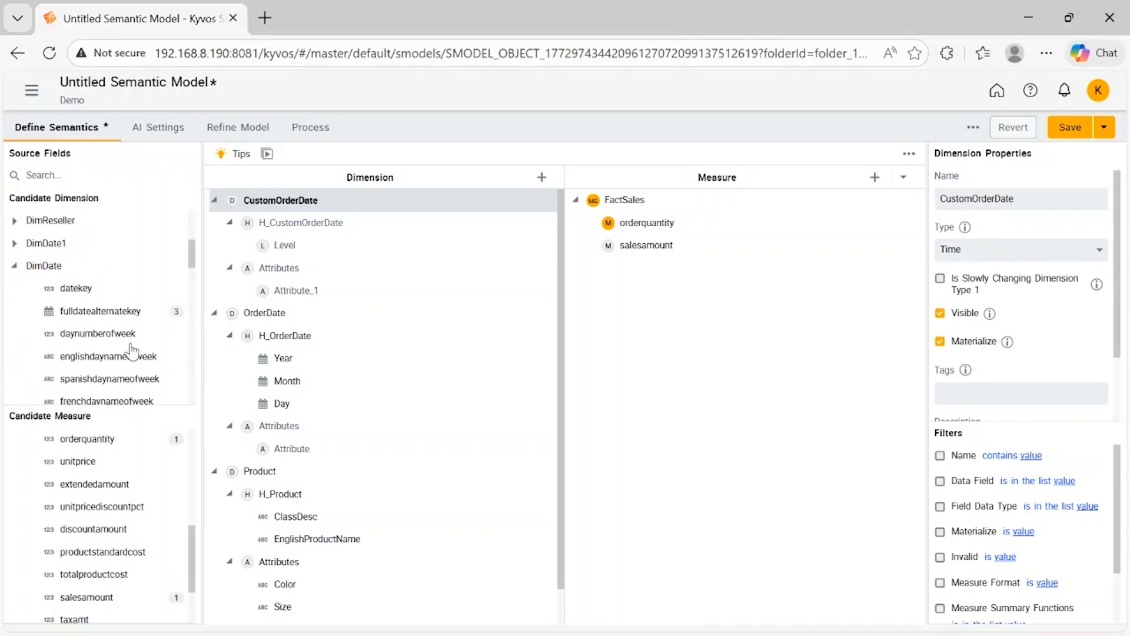
scroll(132, 352, down, 6)
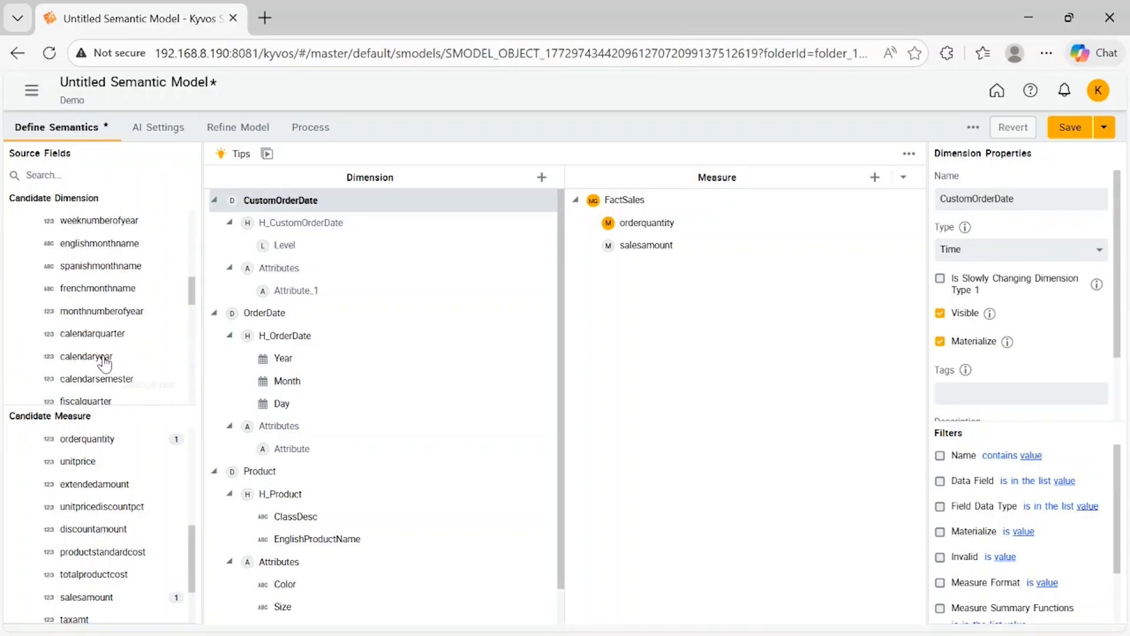
click(105, 363)
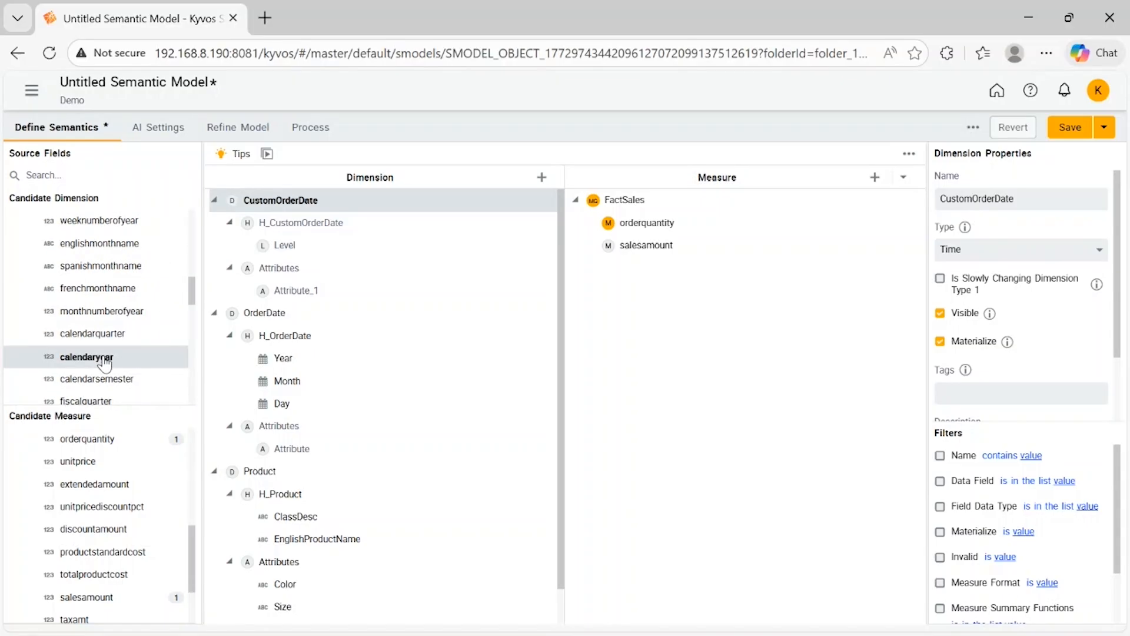
drag(105, 363, 337, 254)
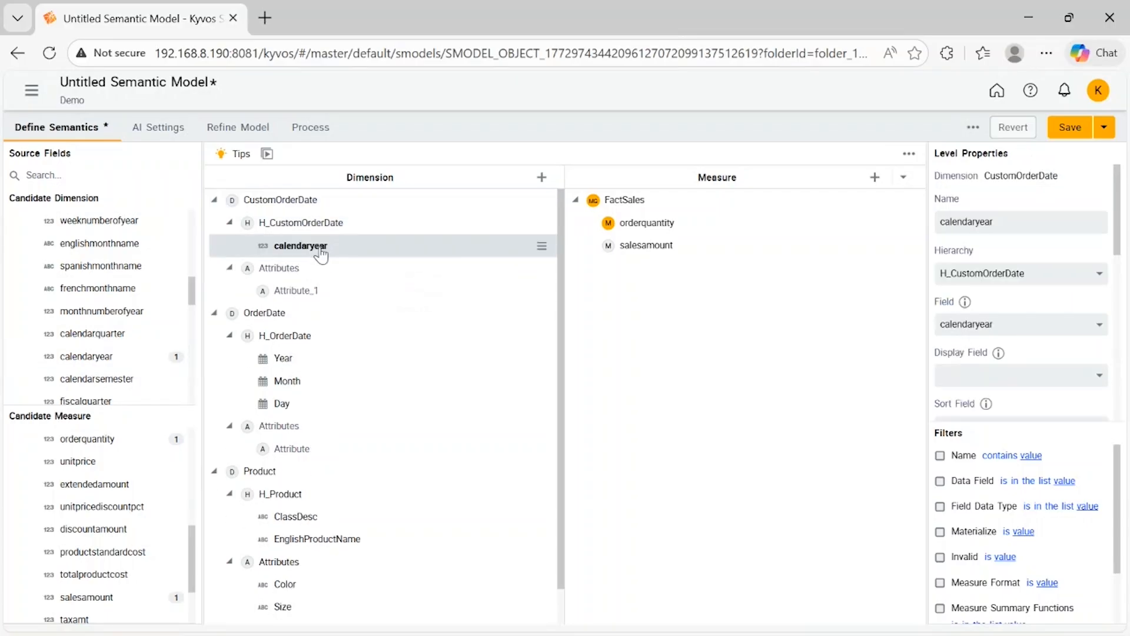
scroll(996, 341, down, 1)
scroll(997, 341, down, 5)
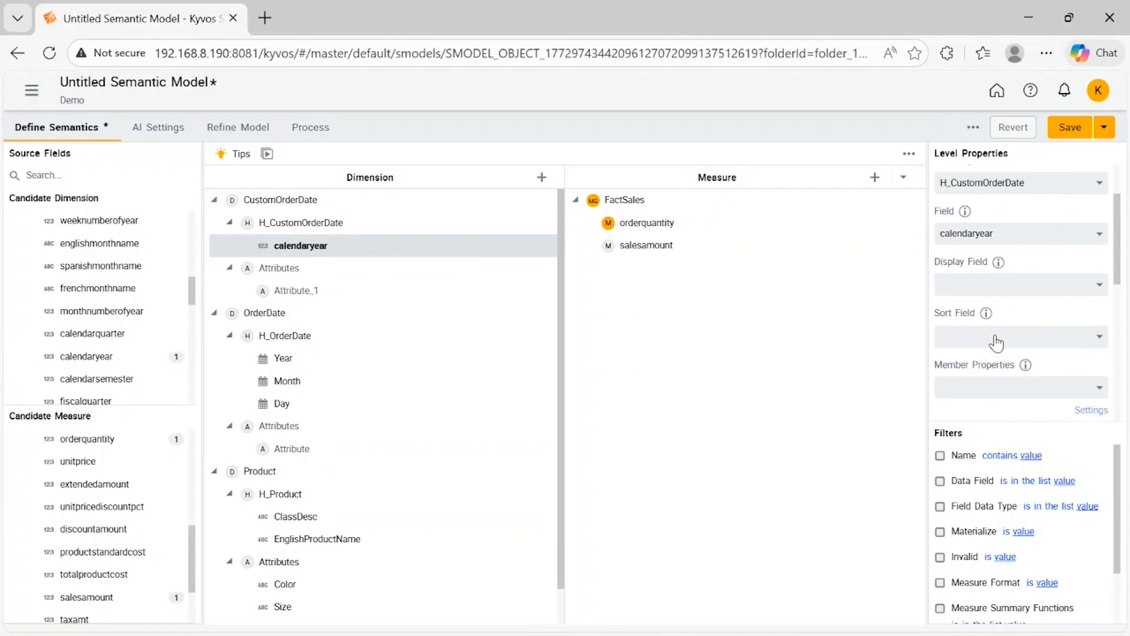
click(1098, 347)
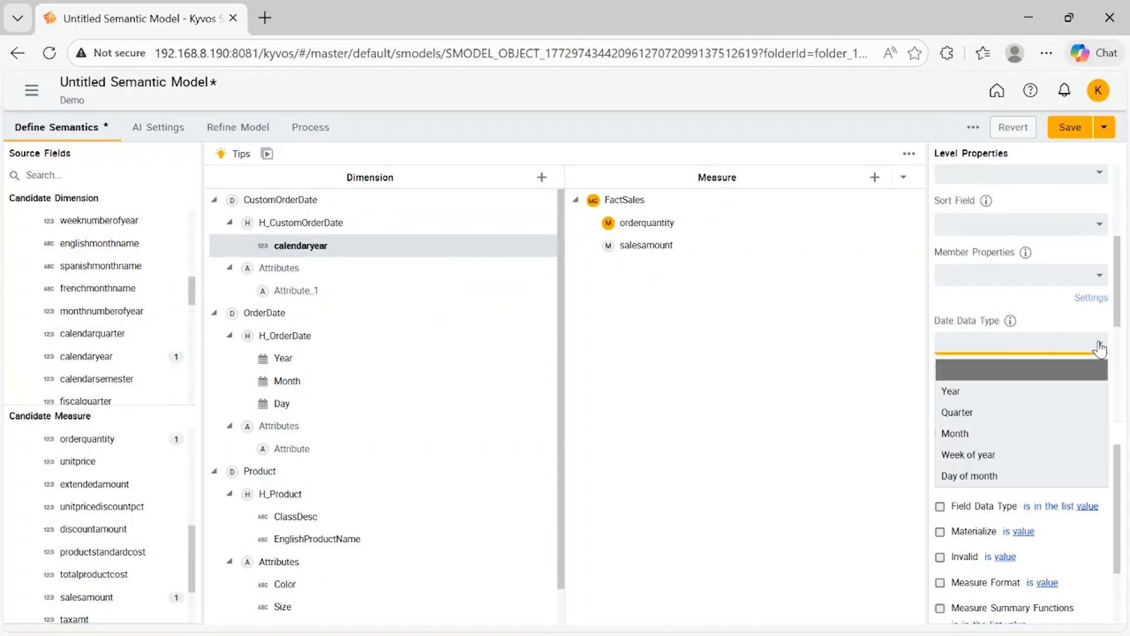
click(995, 390)
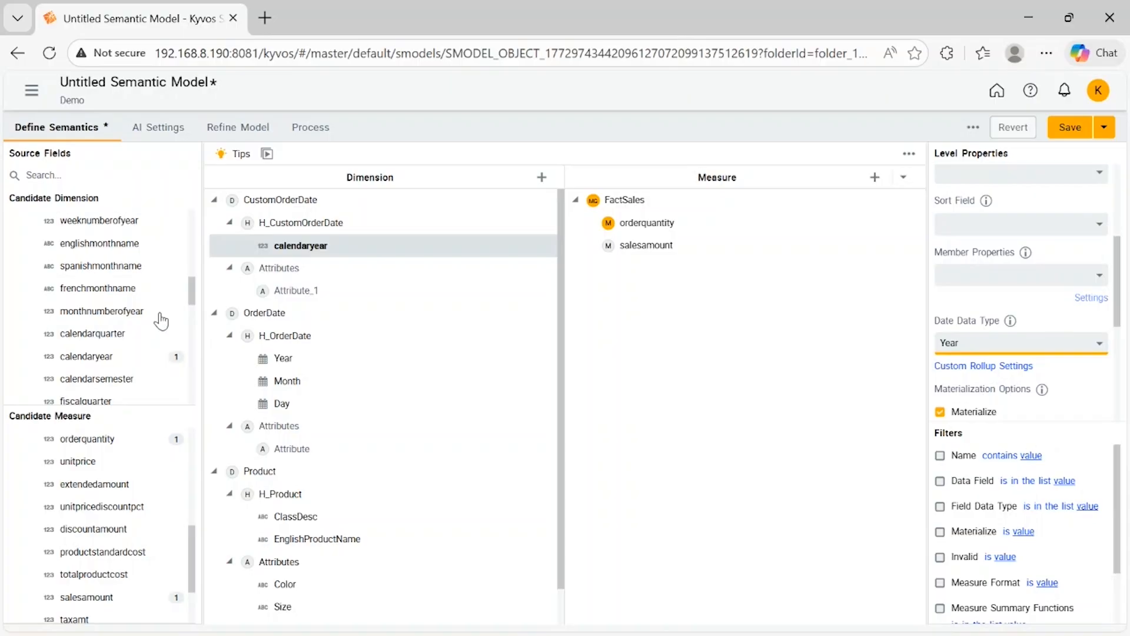
click(118, 340)
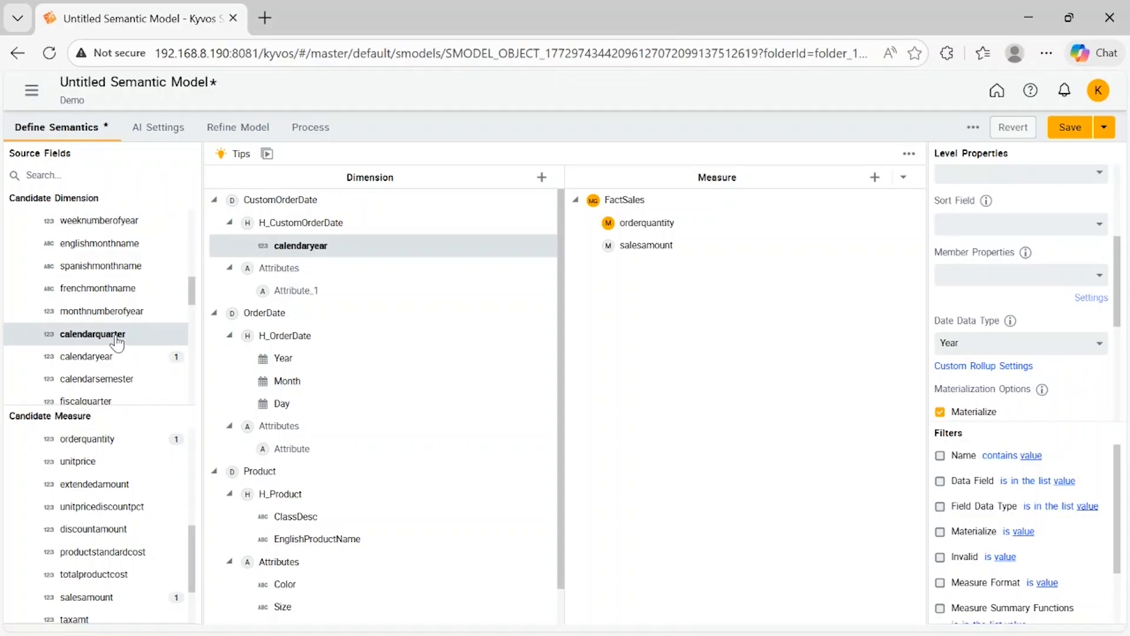
- Add calendarquarter below calendaryear and set its date type to Quarter
drag(118, 342, 358, 265)
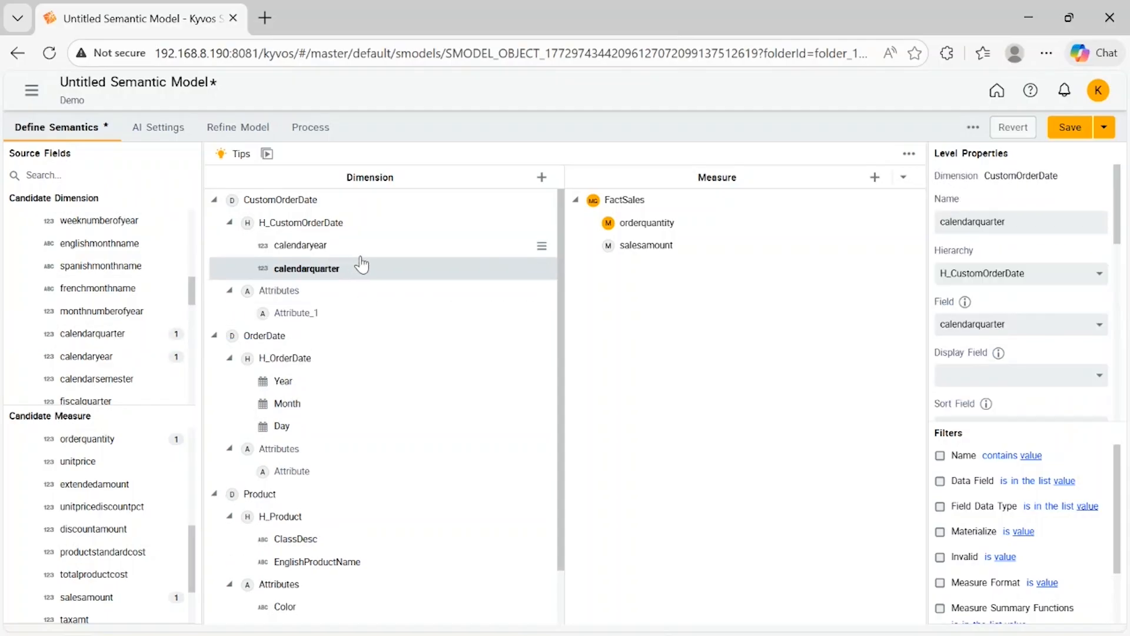
scroll(1053, 368, down, 3)
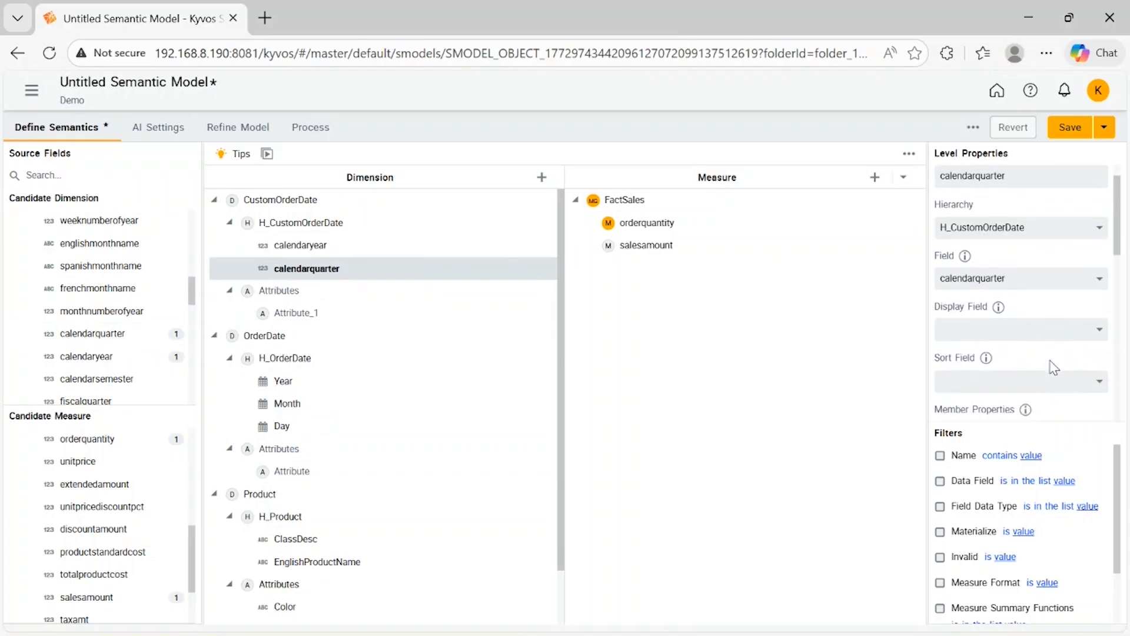
scroll(1051, 369, down, 1)
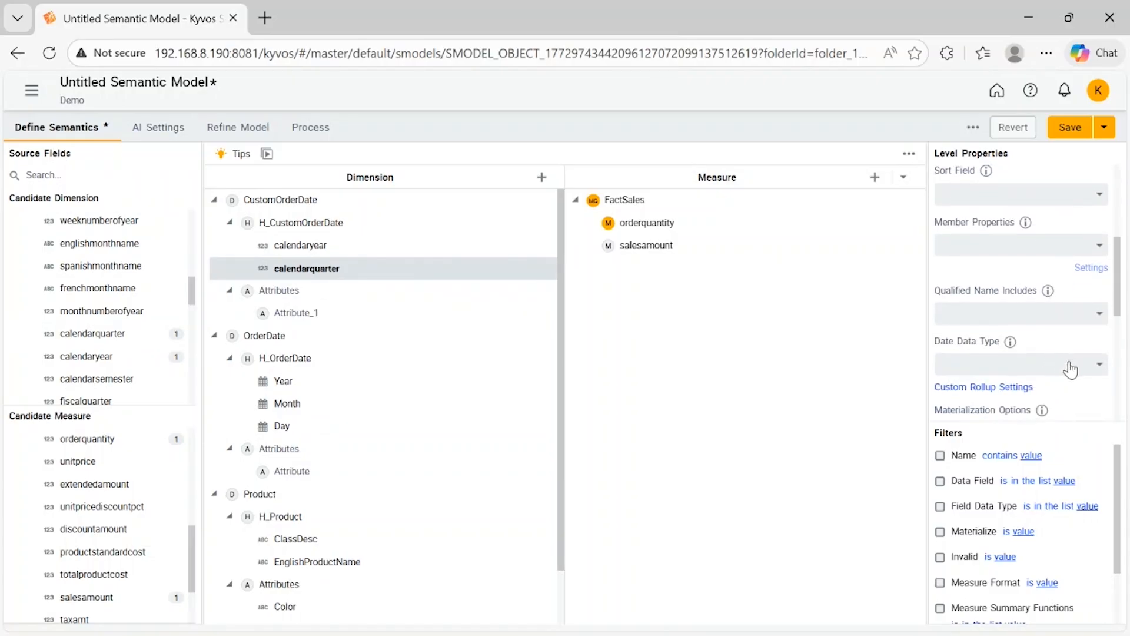
click(1092, 369)
click(974, 437)
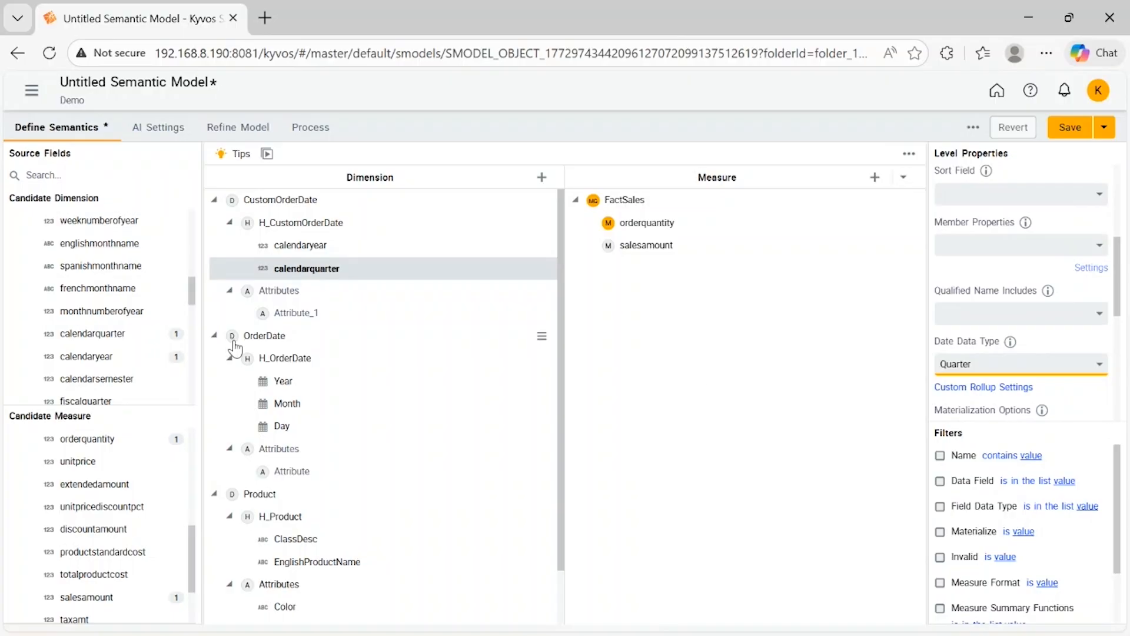
- Add monthnumberofyear below calendarquarter as a Month level
click(111, 322)
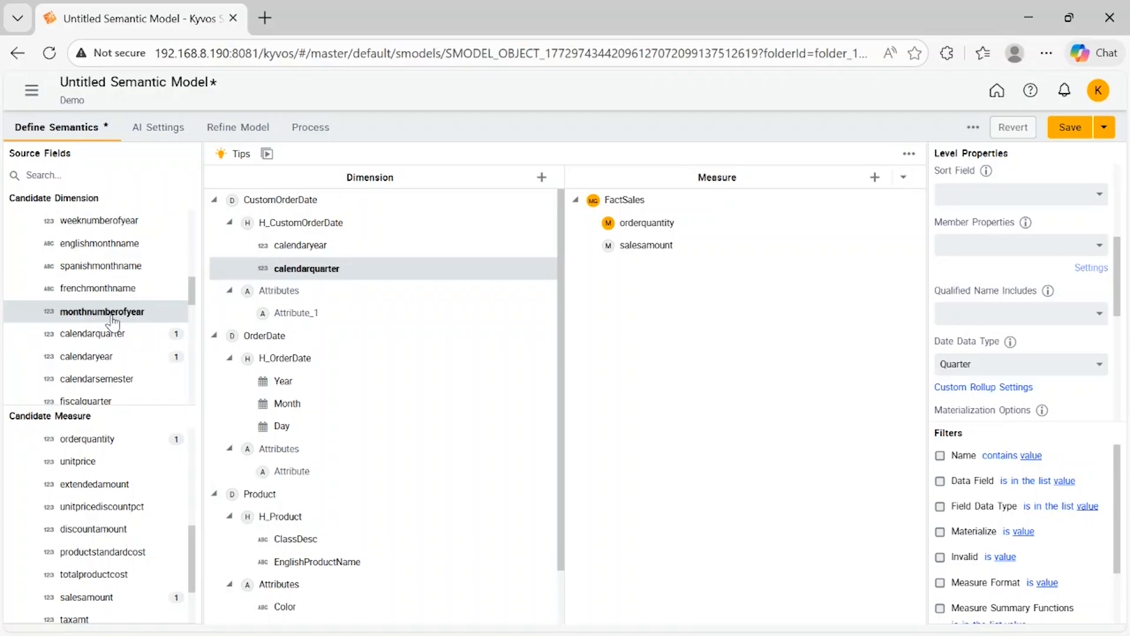
drag(113, 322, 324, 291)
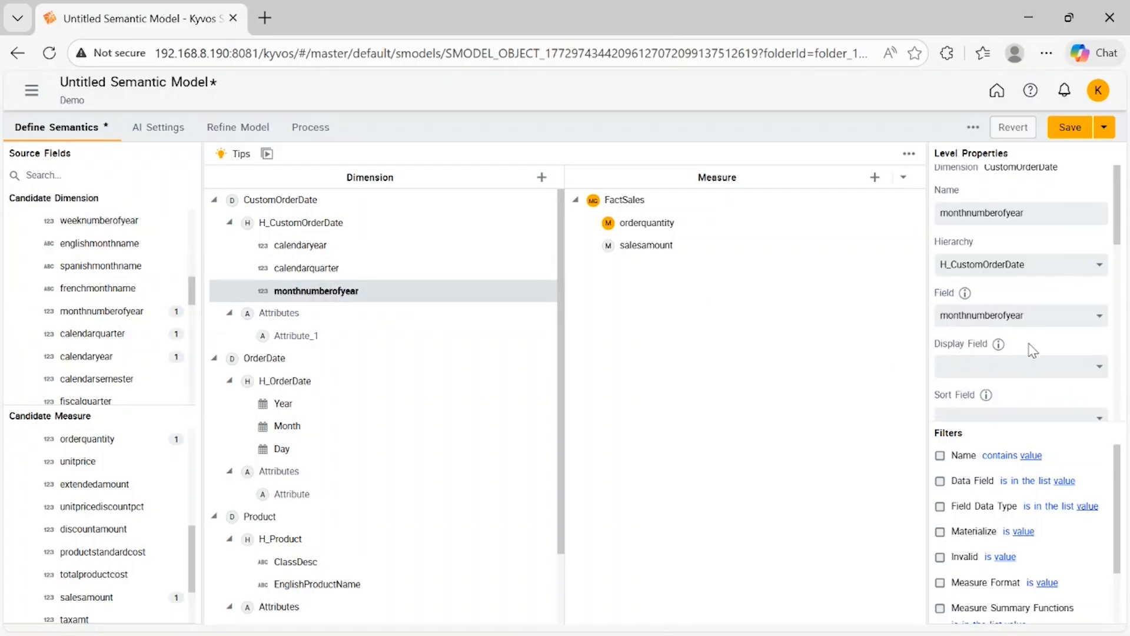
scroll(1038, 342, down, 4)
scroll(1041, 377, down, 2)
click(1098, 325)
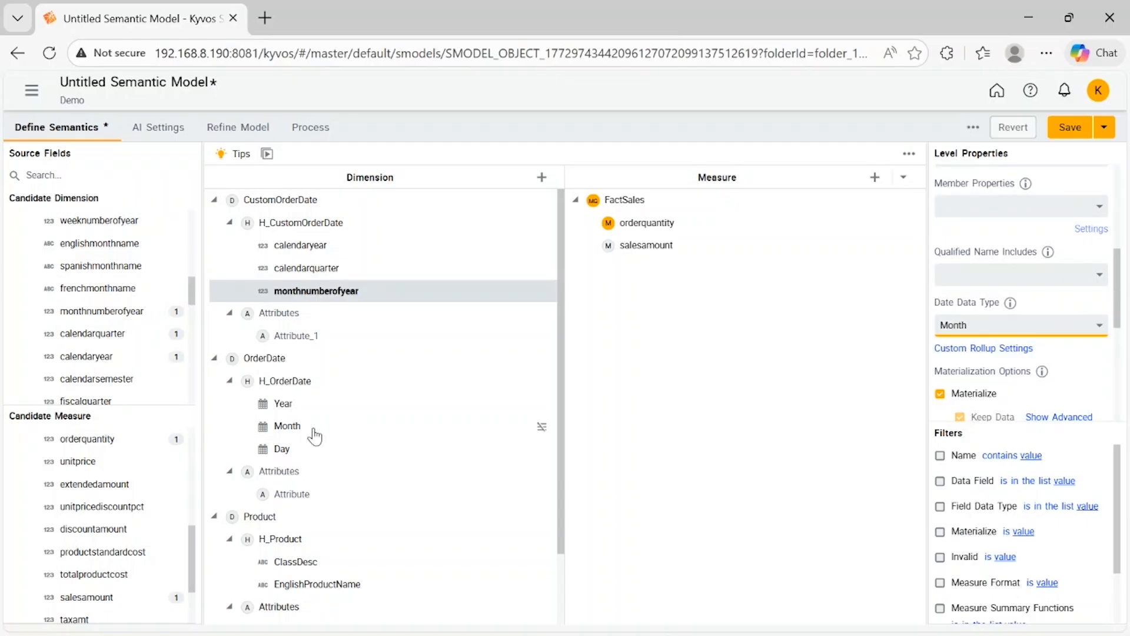
- Add weeknumberofyear from DimDate as a level below monthnumberofyear
scroll(143, 353, up, 1)
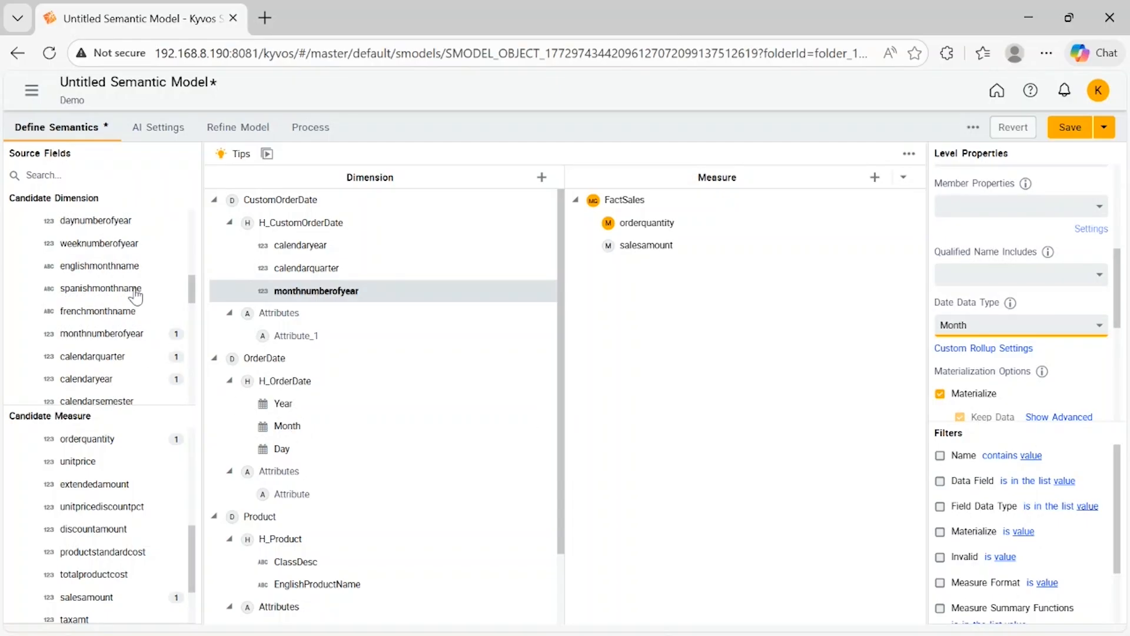
click(121, 246)
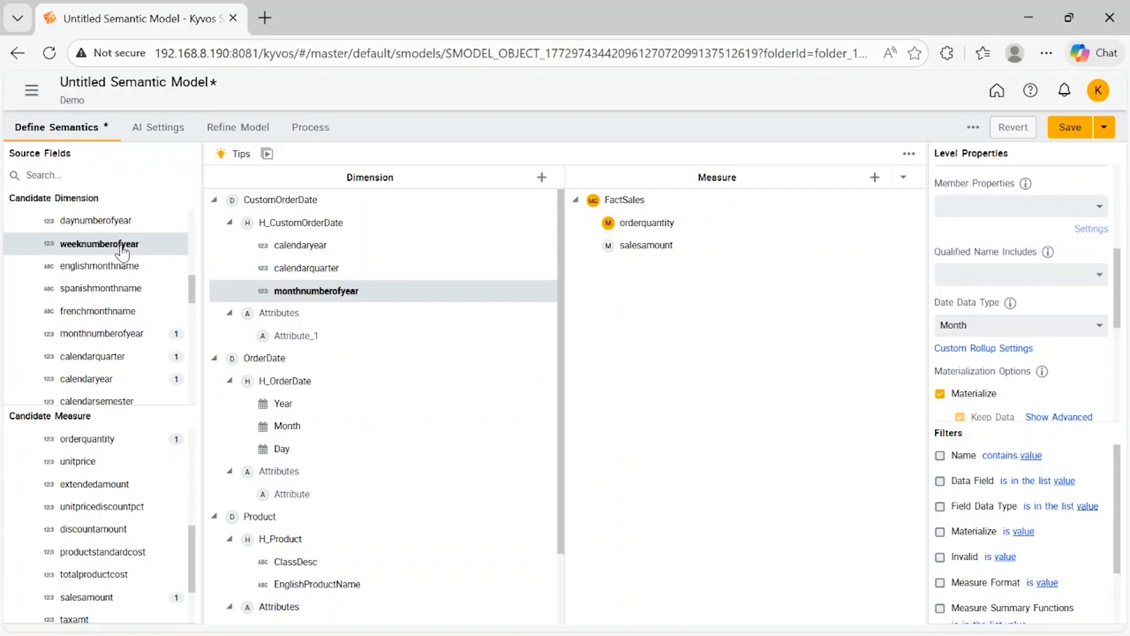
drag(122, 251, 403, 332)
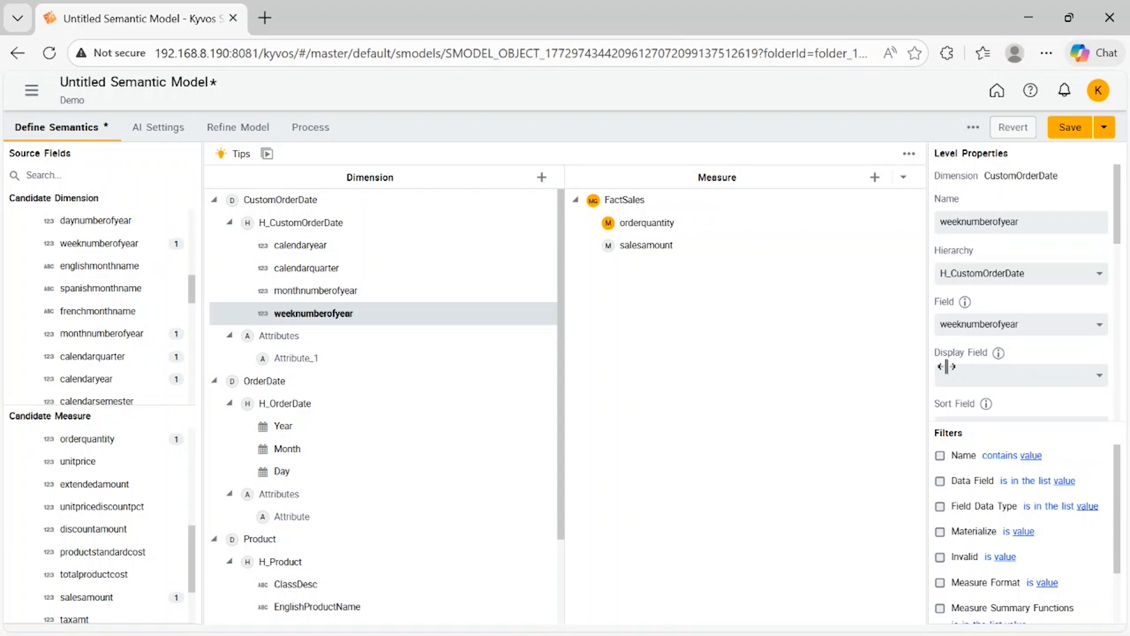
scroll(1103, 346, down, 1)
- Set the weeknumberofyear level's date type to Week of year
scroll(1103, 345, down, 5)
click(1099, 339)
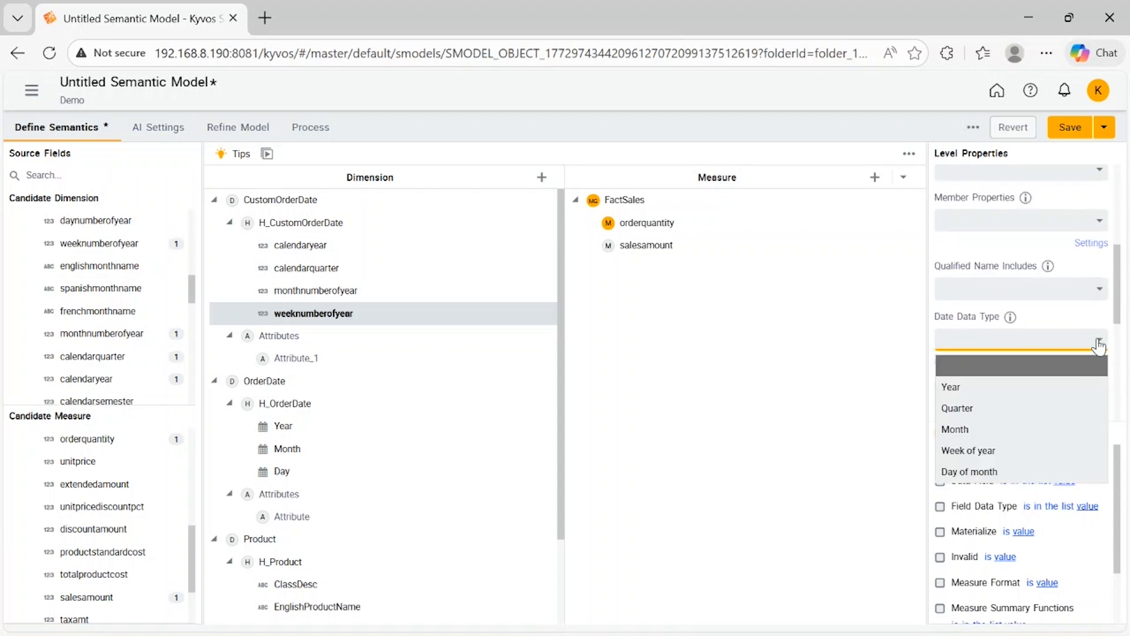
click(990, 452)
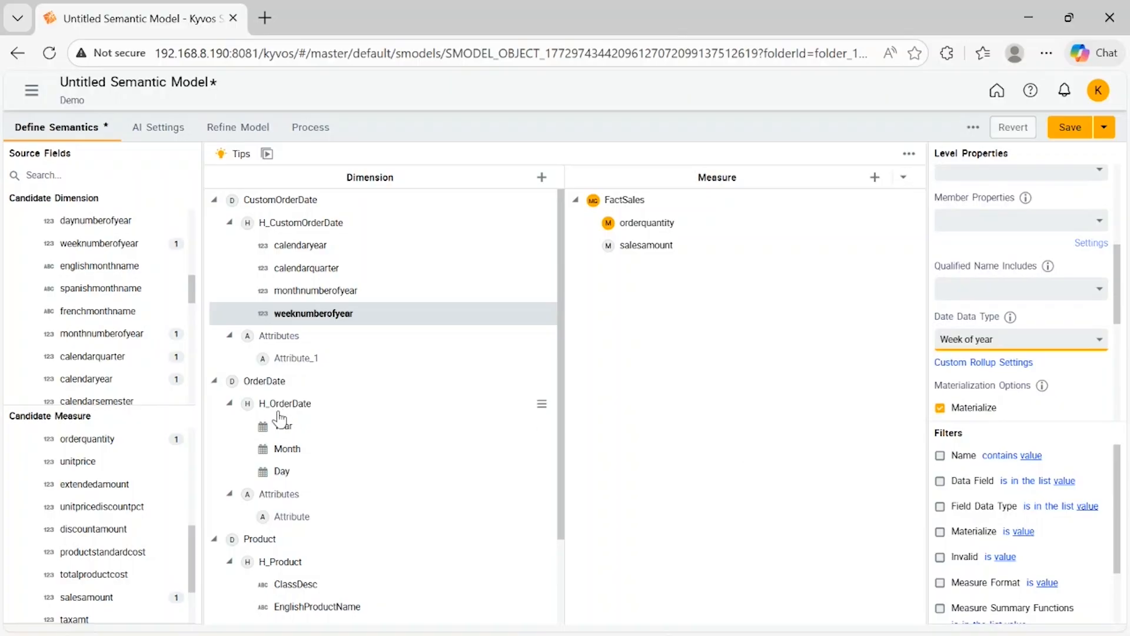
- Add daynumberofyear below weeknumberofyear with date type Day of month
click(112, 225)
click(113, 227)
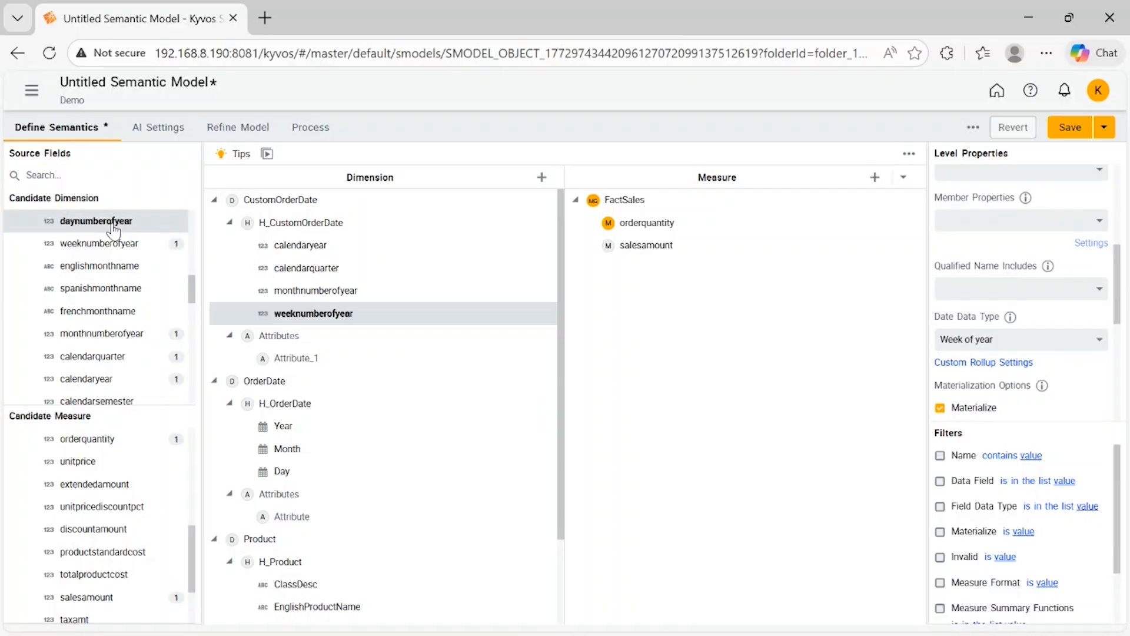
drag(113, 229, 391, 356)
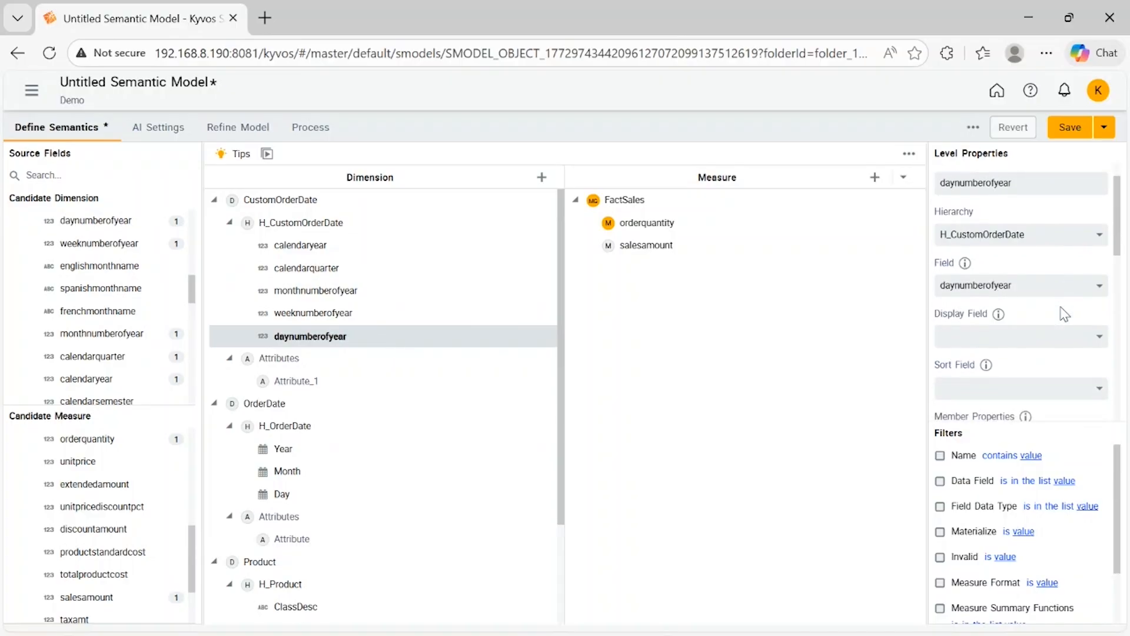
scroll(1064, 315, down, 3)
click(1091, 374)
click(978, 503)
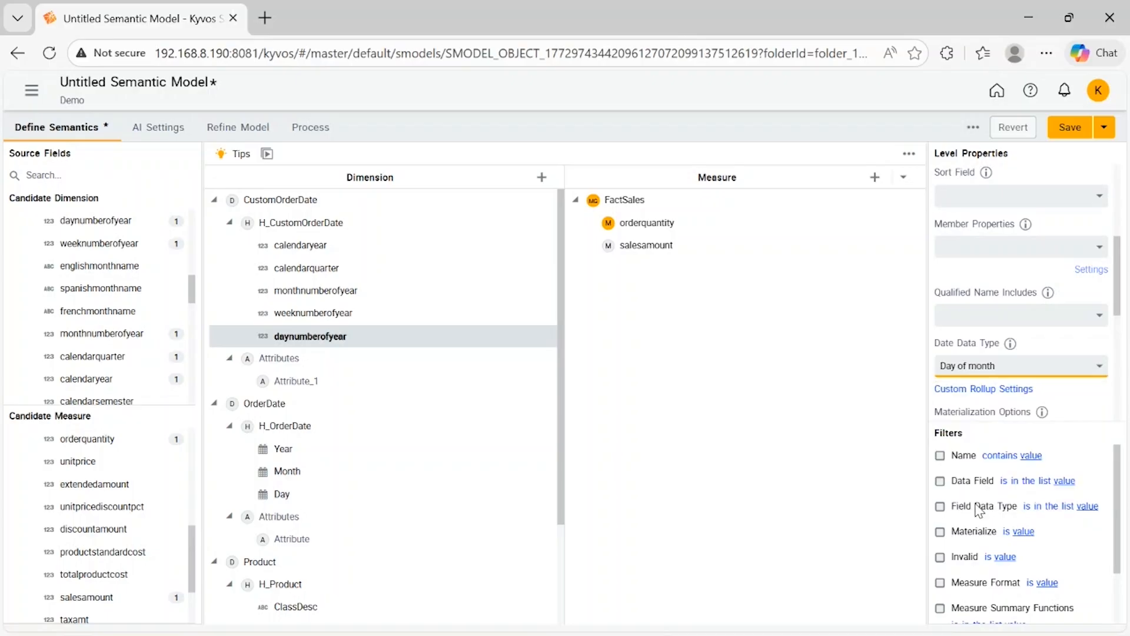
mouse_move(334, 618)
click(151, 524)
- Add a new dimension named CustomCalenderOrderDate with type Time
click(543, 179)
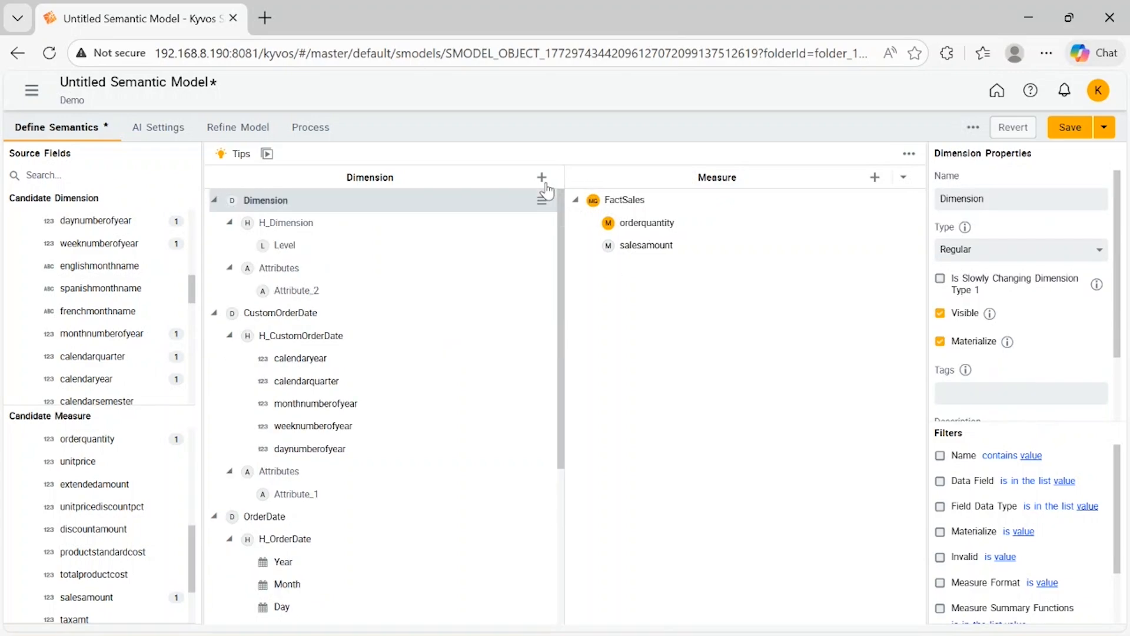
right_click(314, 201)
click(339, 226)
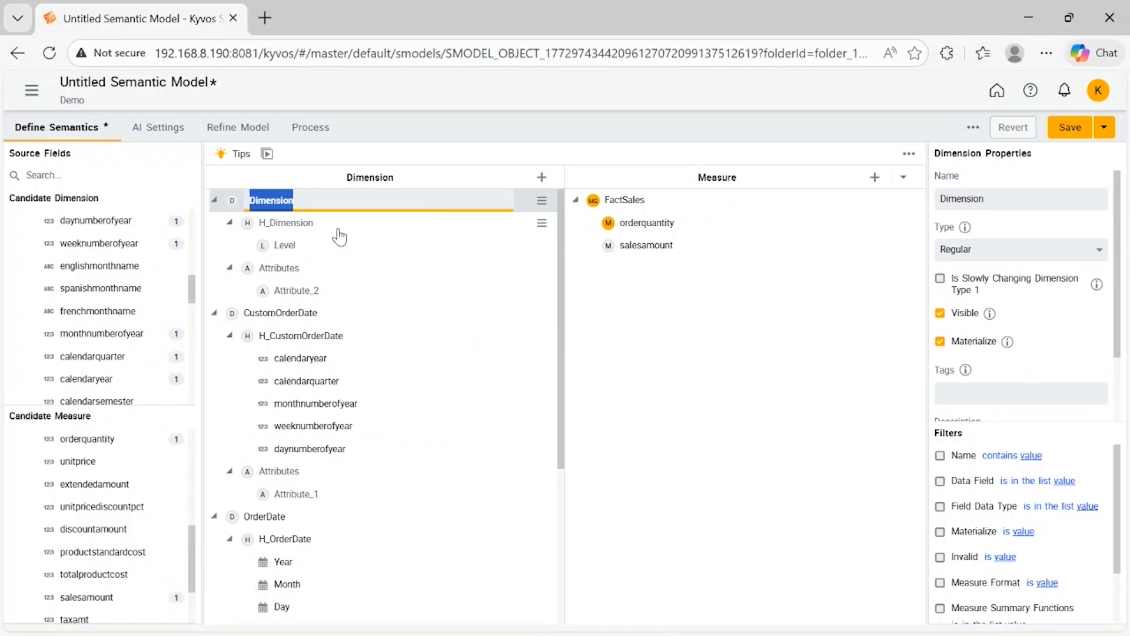
text(CustomCale)
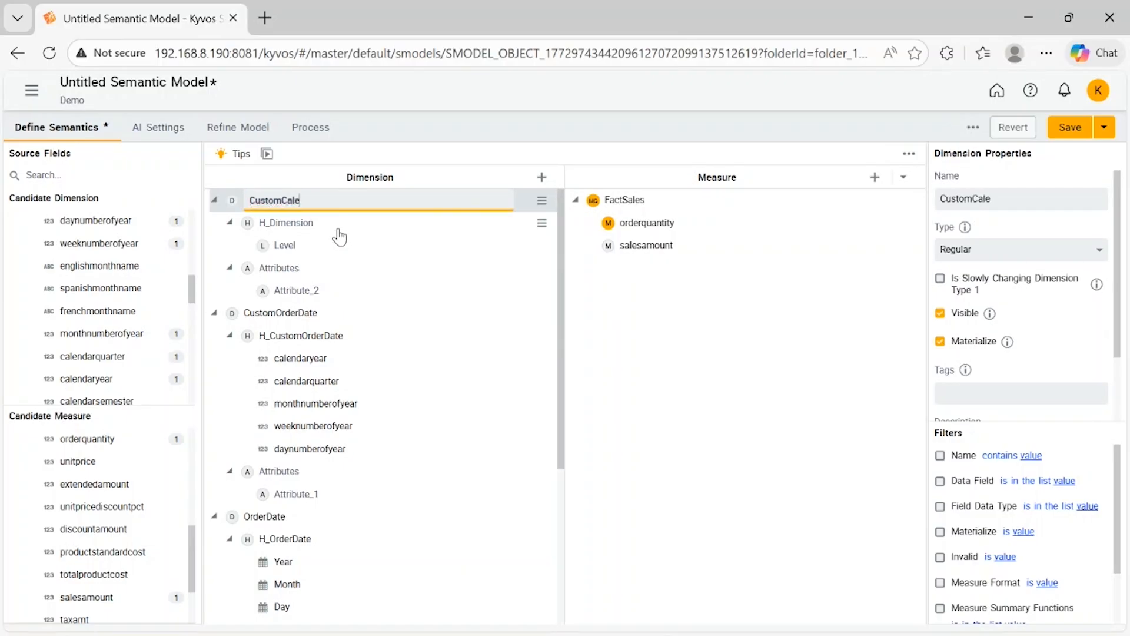
text(nderOrderDate)
key(Return)
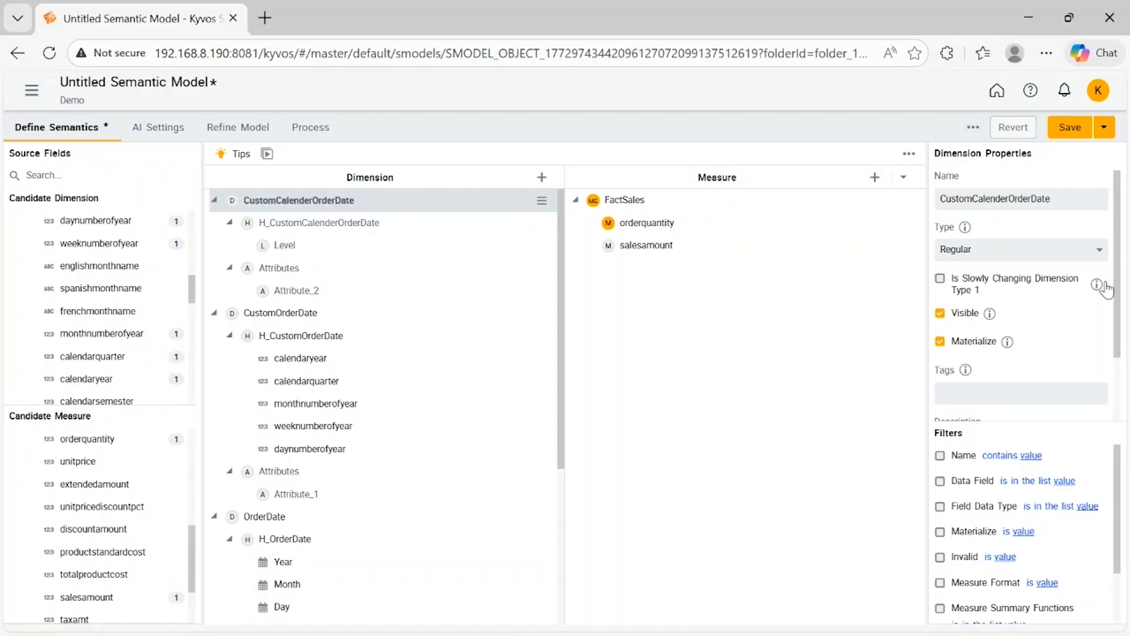
click(1098, 249)
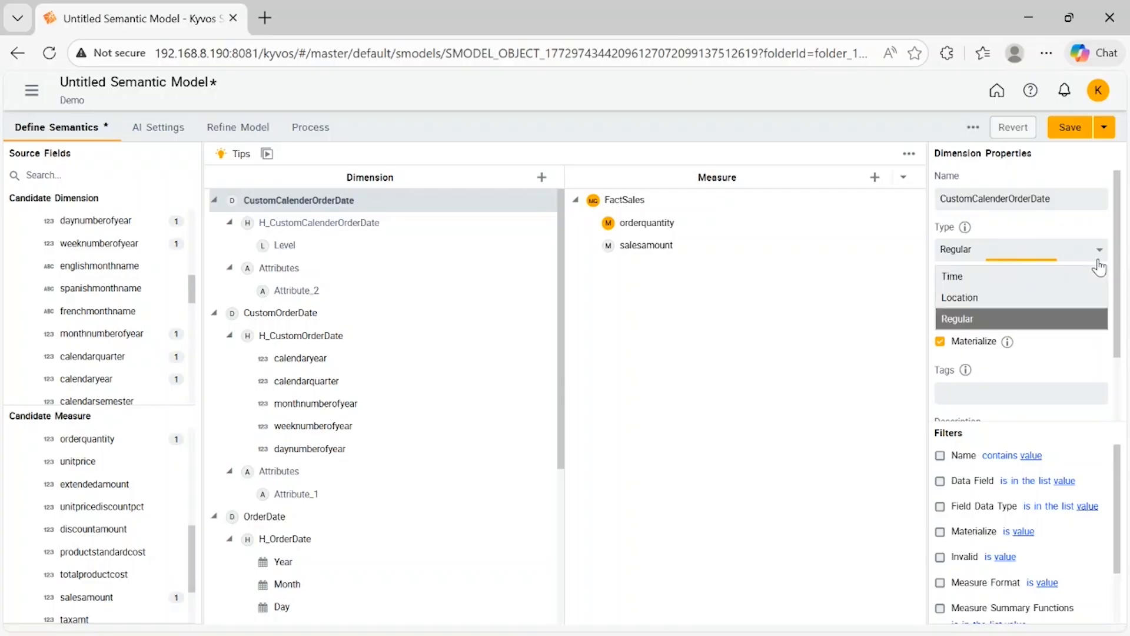
click(1012, 286)
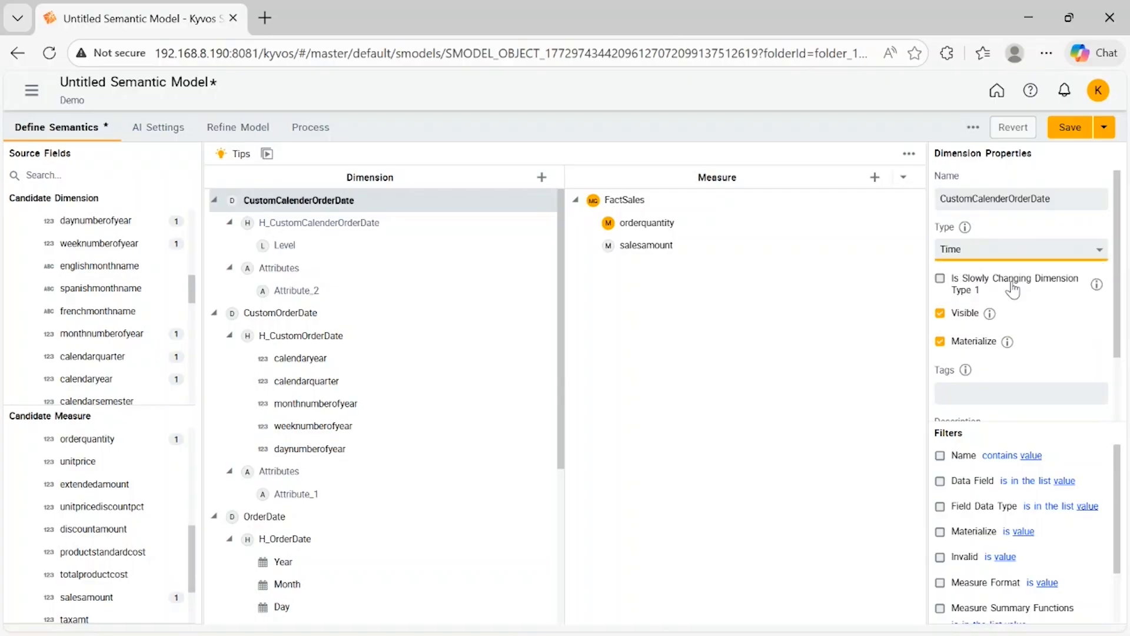
- Mark the H_CustomCalenderOrderDate hierarchy as a Custom Calendar
click(332, 224)
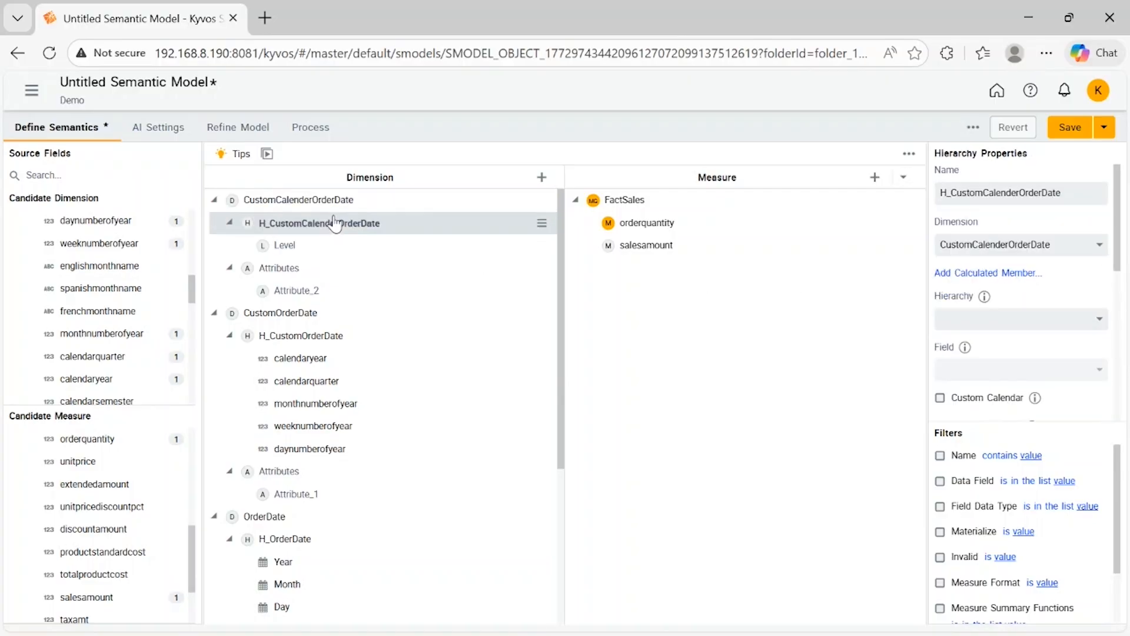
scroll(976, 295, down, 1)
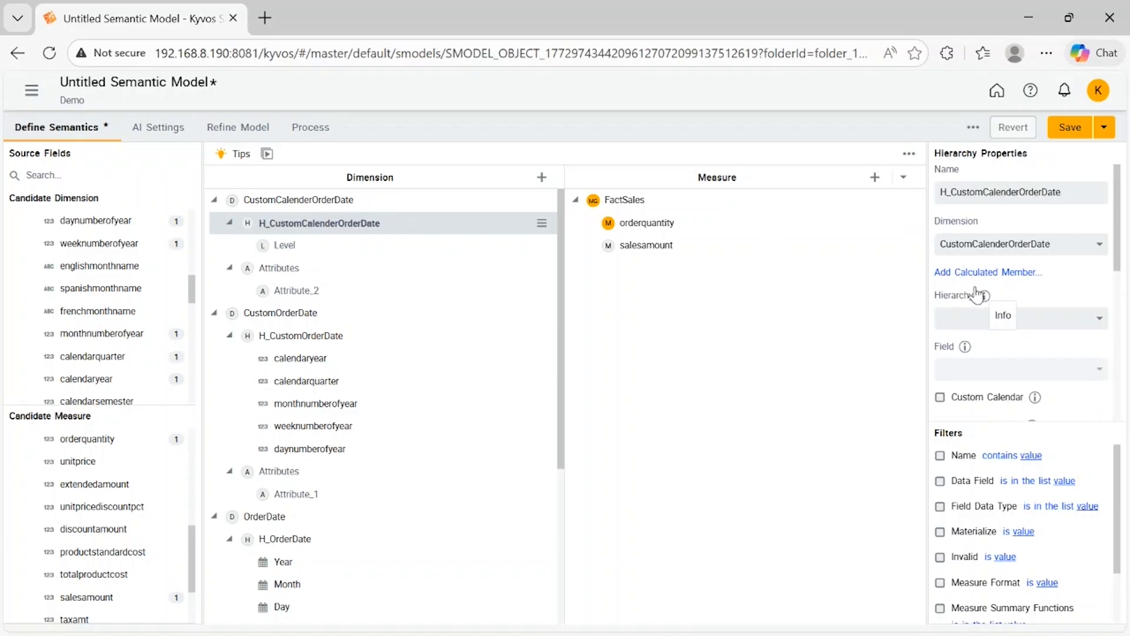
click(940, 337)
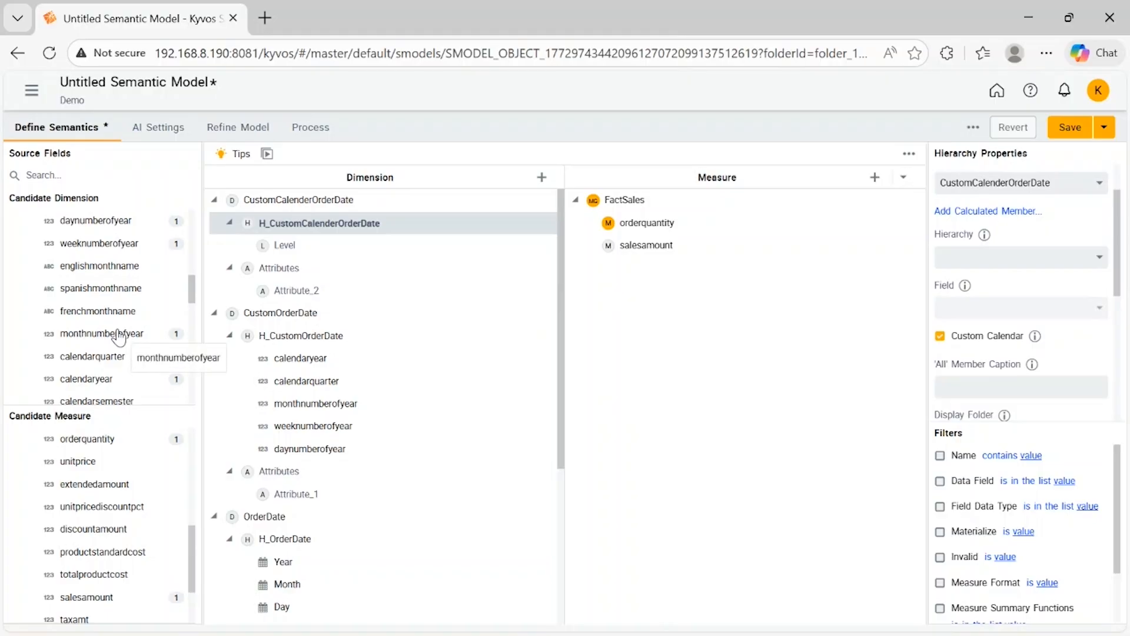
scroll(119, 336, up, 5)
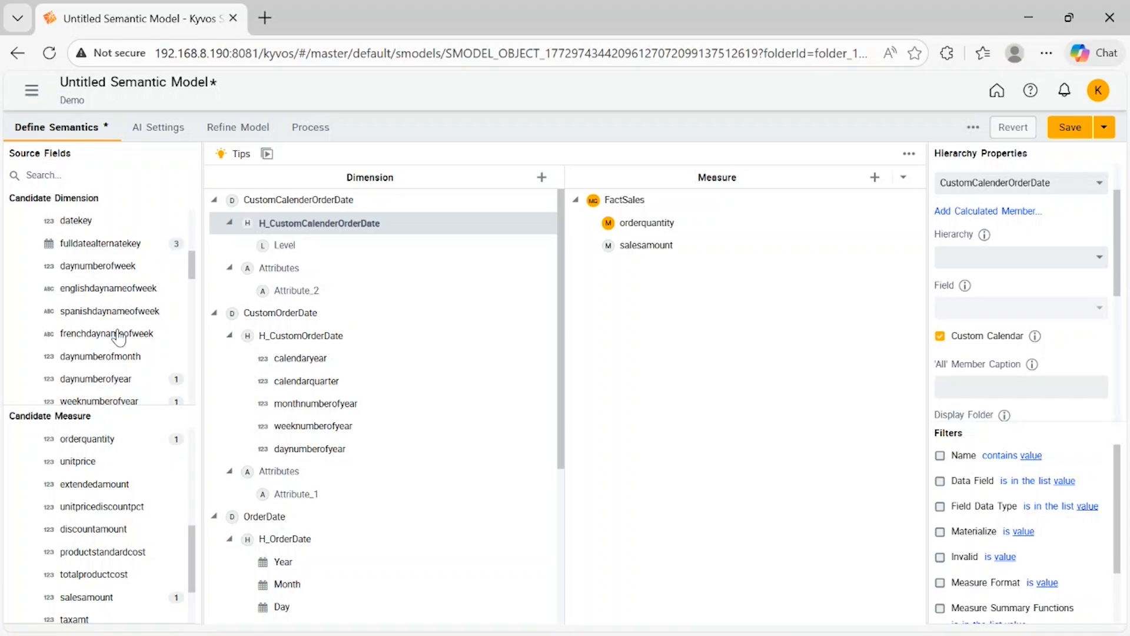
click(122, 251)
- Make fulldatealternatekey the first level, displayed as fiscalyear with date type Year, and add another below
drag(122, 252, 378, 249)
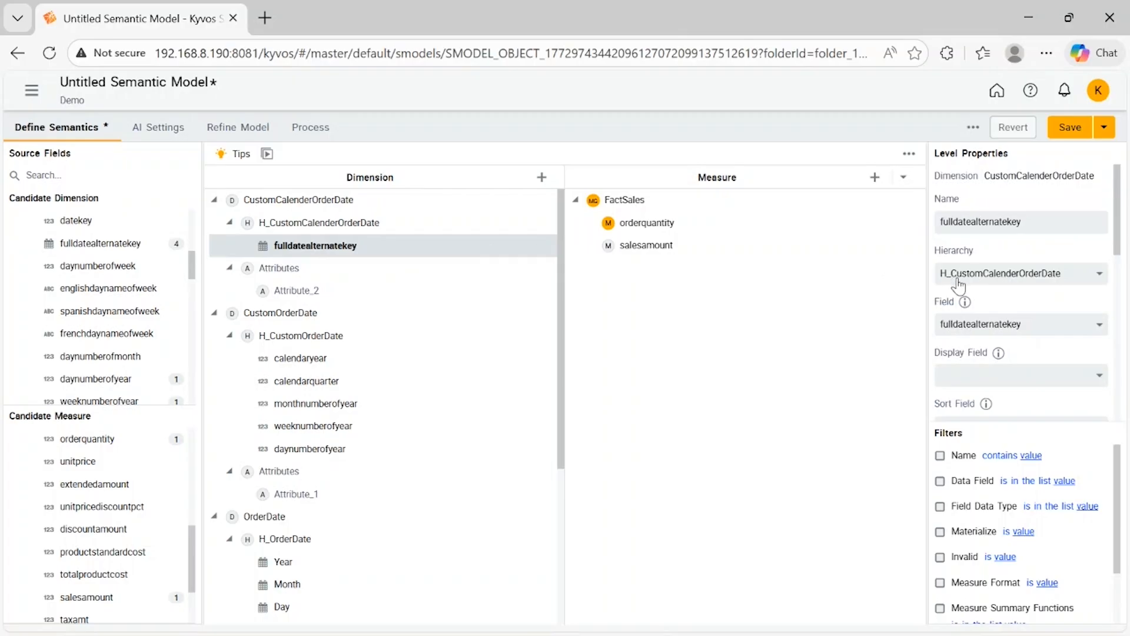
click(1099, 375)
scroll(1054, 307, down, 3)
click(957, 332)
scroll(1029, 290, down, 5)
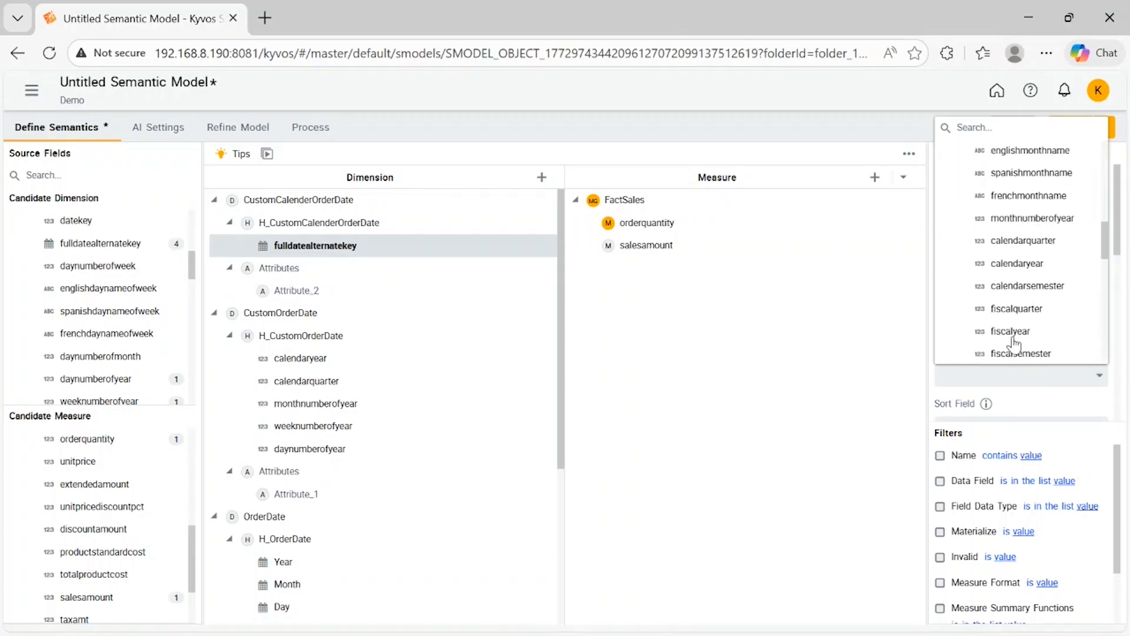
click(1007, 336)
scroll(1007, 337, down, 3)
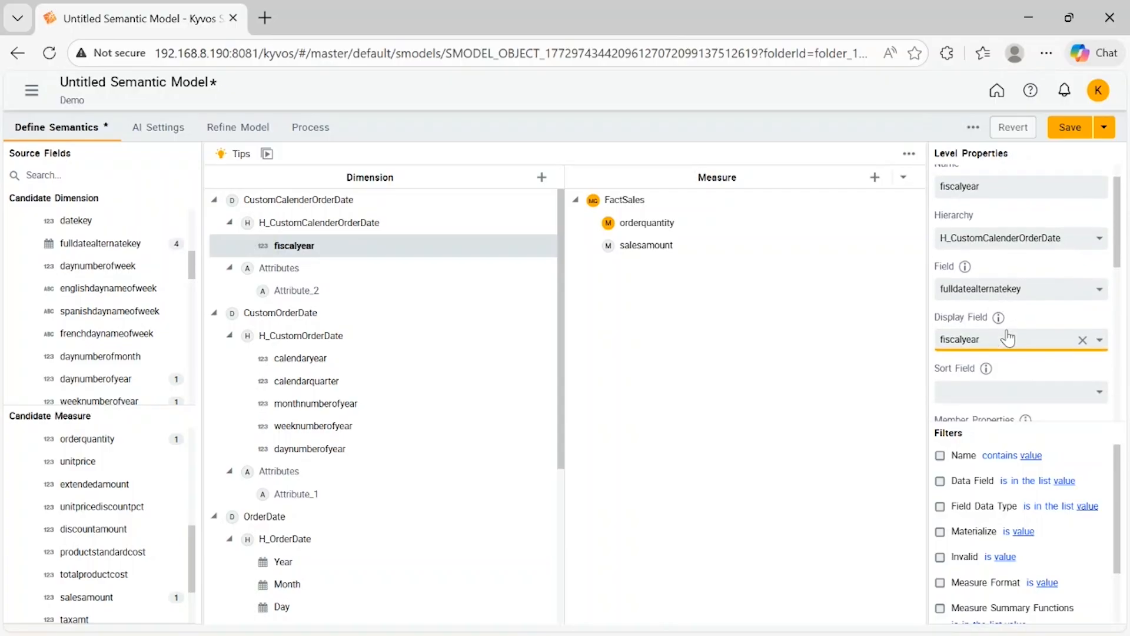
scroll(1006, 330, down, 1)
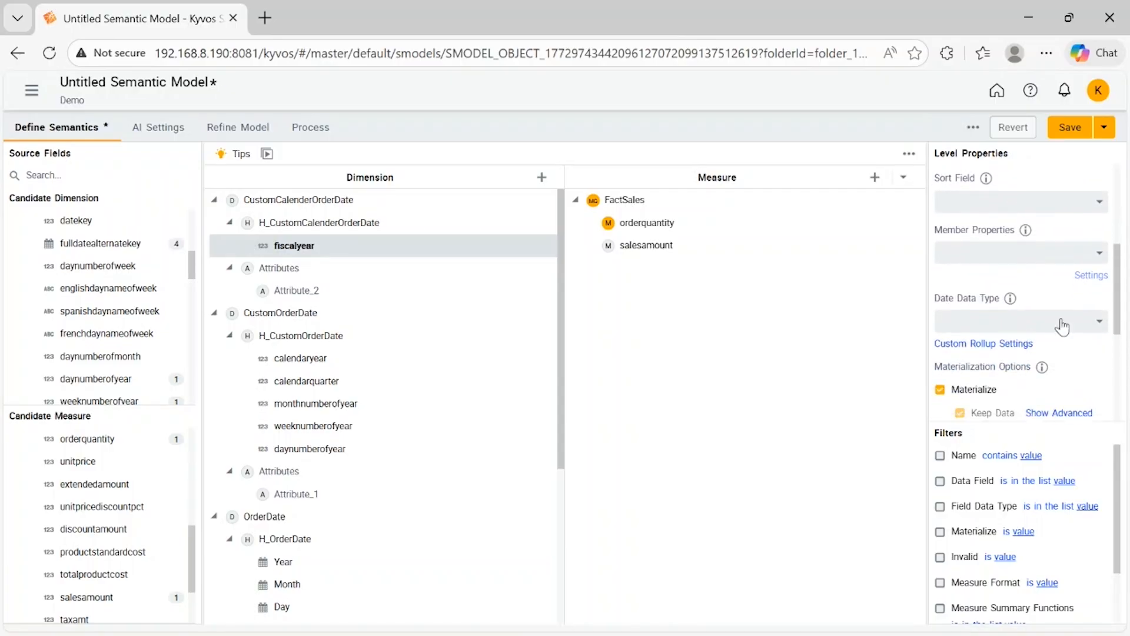
click(1095, 322)
click(1012, 368)
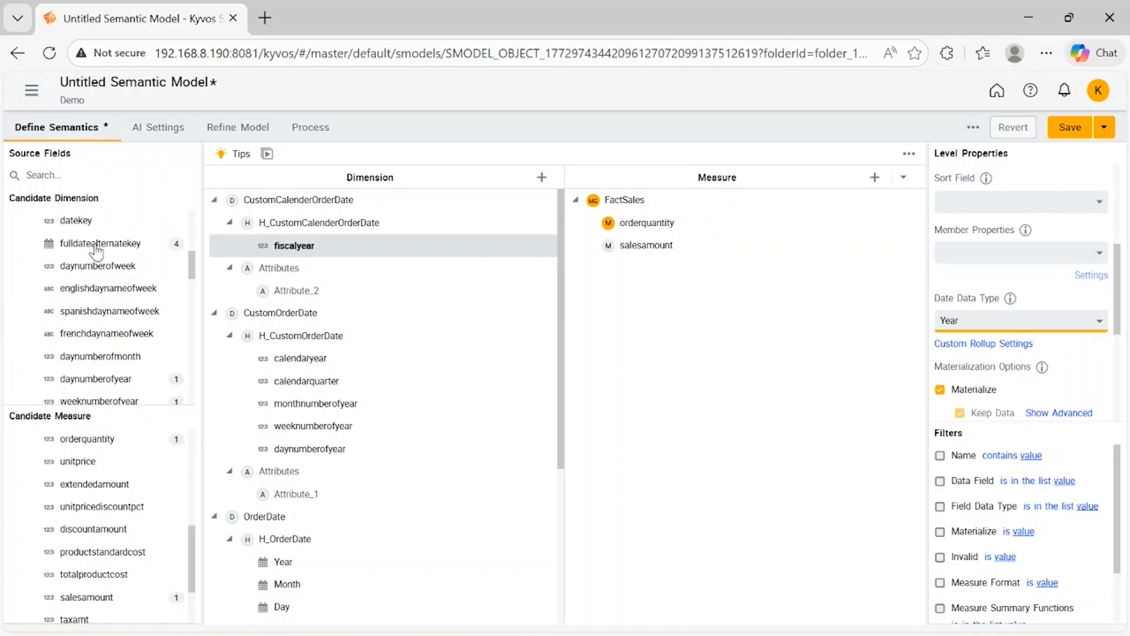
drag(99, 243, 356, 277)
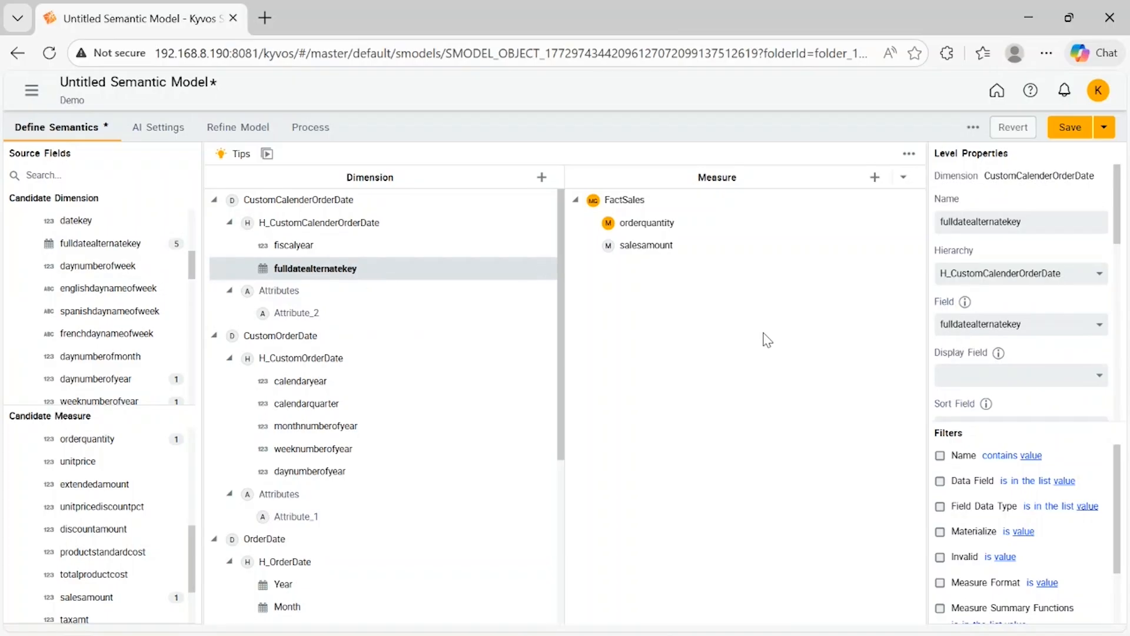
- Display the second fulldatealternatekey level as DimDate MonthName with date type Month
scroll(961, 419, down, 1)
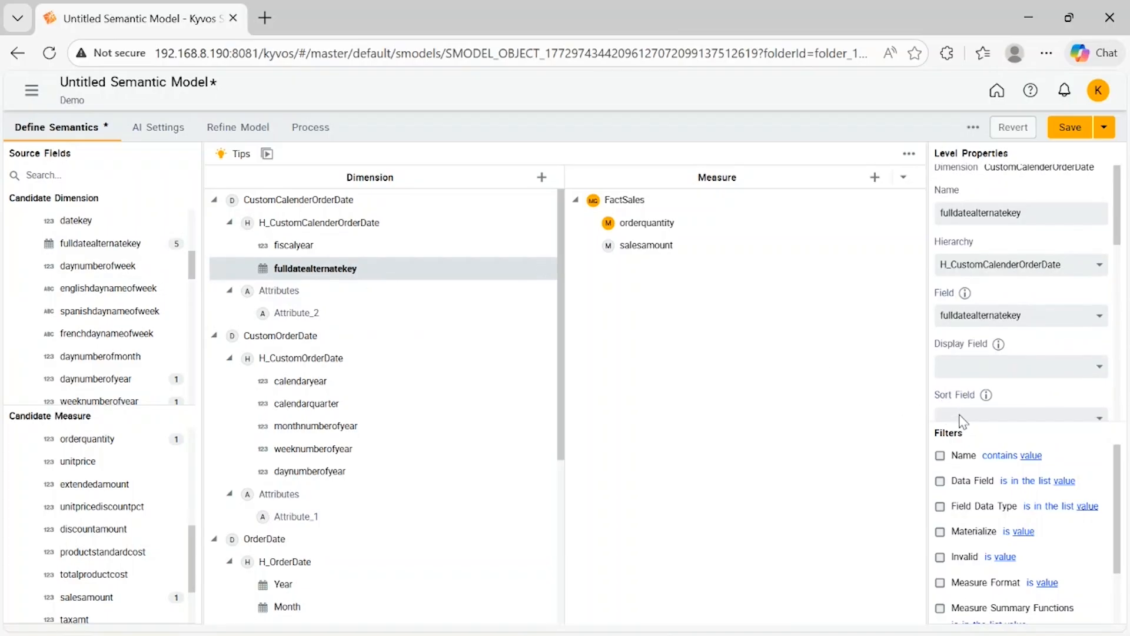
click(1100, 346)
scroll(1047, 459, down, 2)
click(994, 548)
scroll(1000, 550, down, 5)
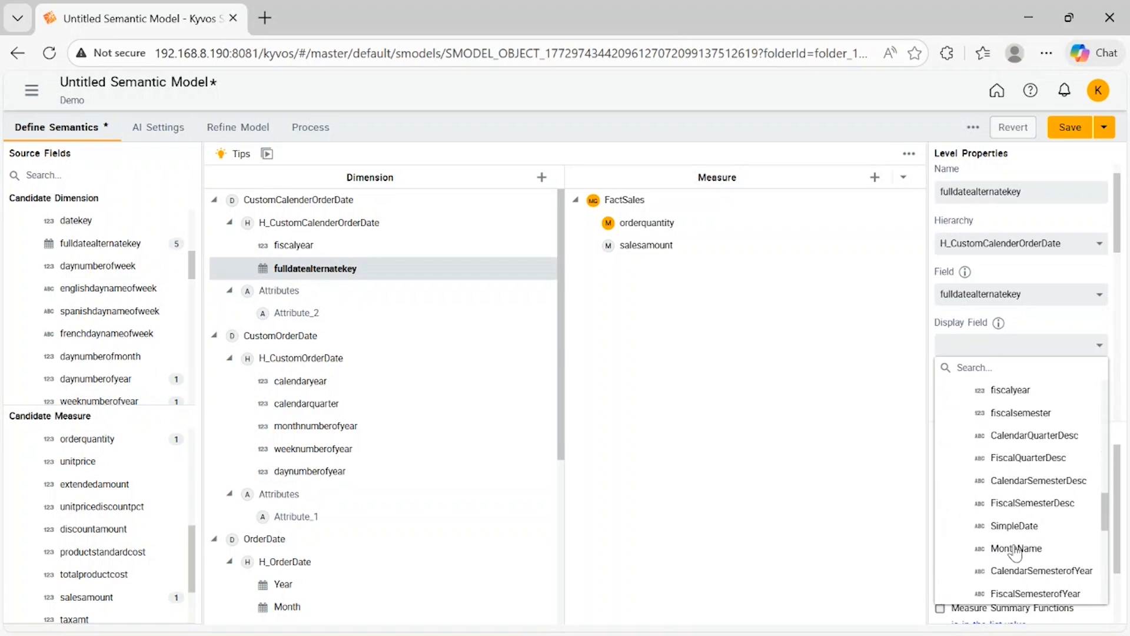
click(1004, 549)
scroll(1029, 406, down, 2)
scroll(1029, 406, down, 10)
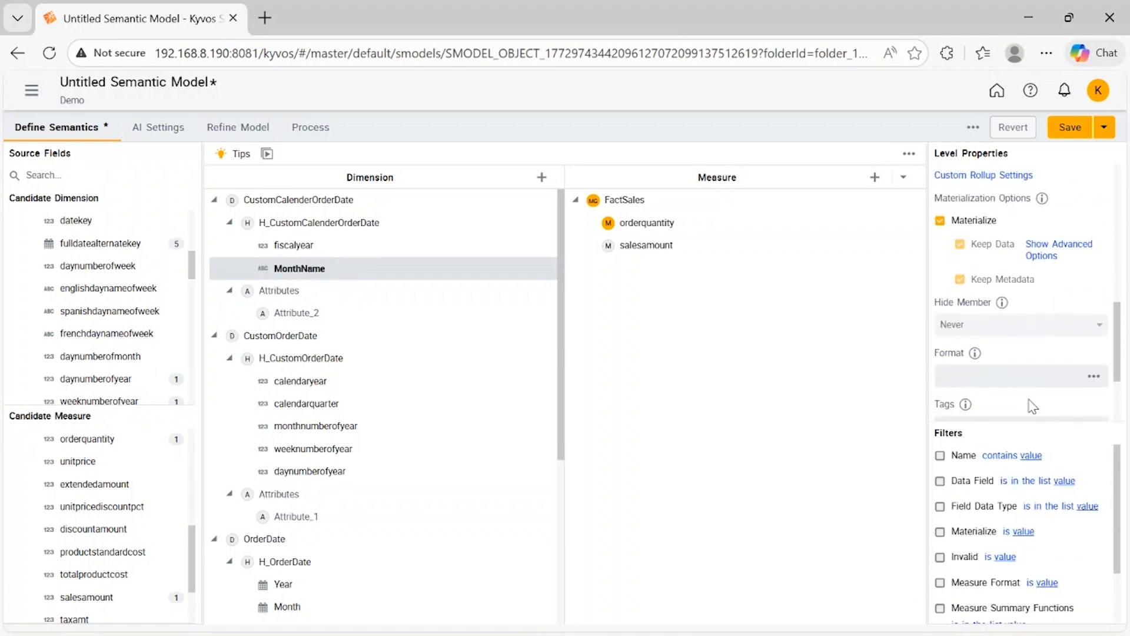
scroll(1033, 406, up, 2)
click(1083, 251)
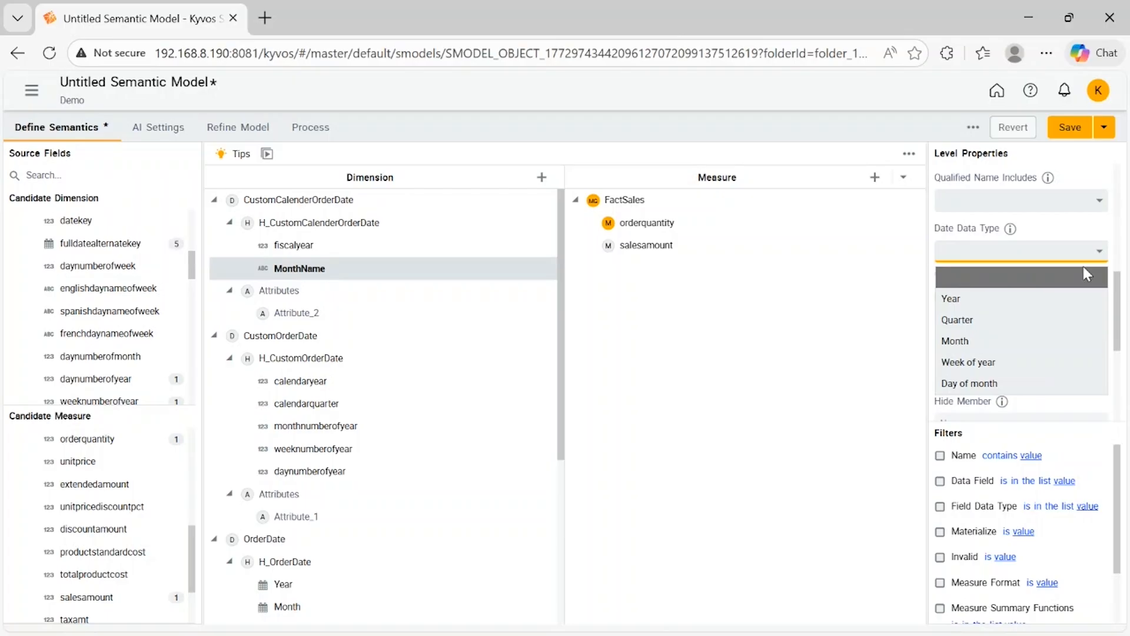
click(986, 344)
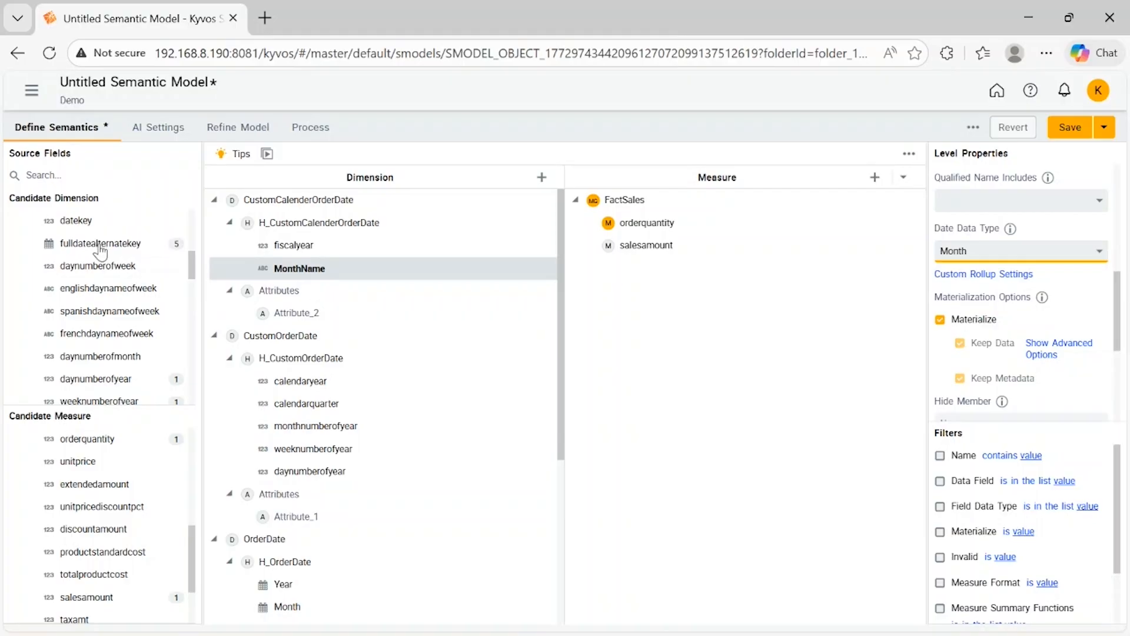
- Add a third fulldatealternatekey level below MonthName, displayed as datekey and typed Day of month
drag(100, 250, 359, 294)
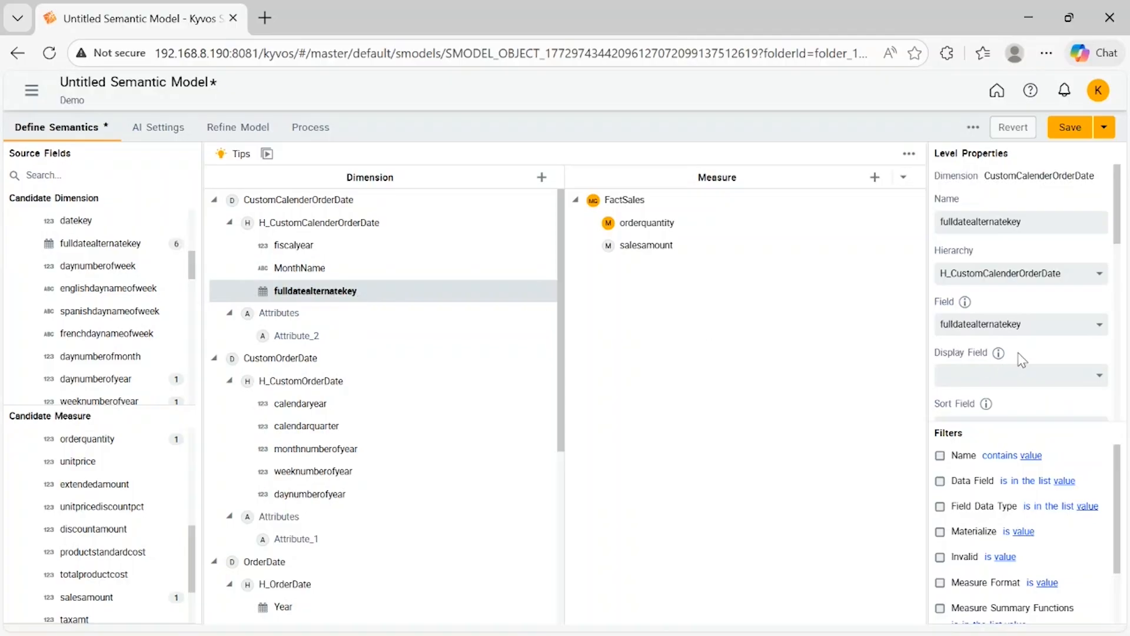
click(1095, 377)
scroll(1030, 341, down, 3)
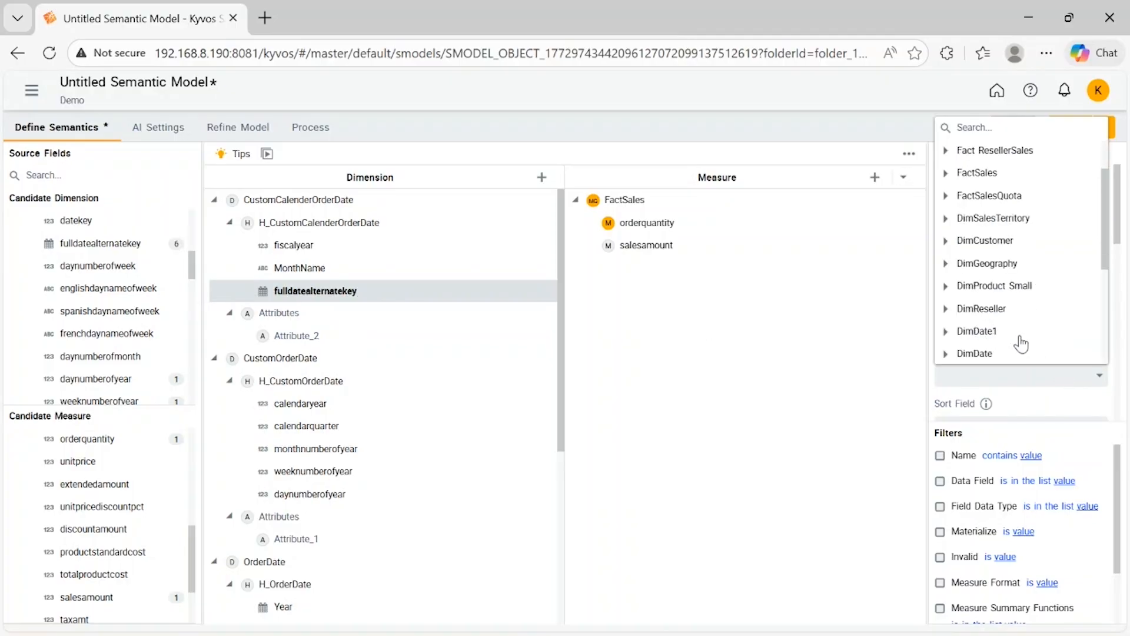
click(945, 353)
click(1006, 332)
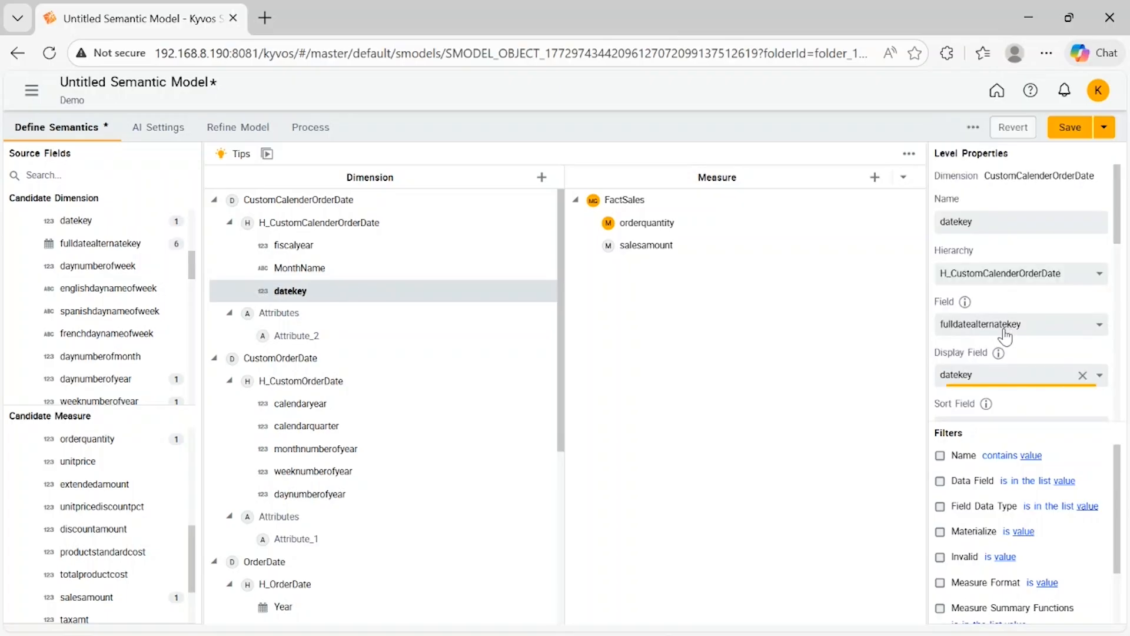
scroll(1015, 324, down, 3)
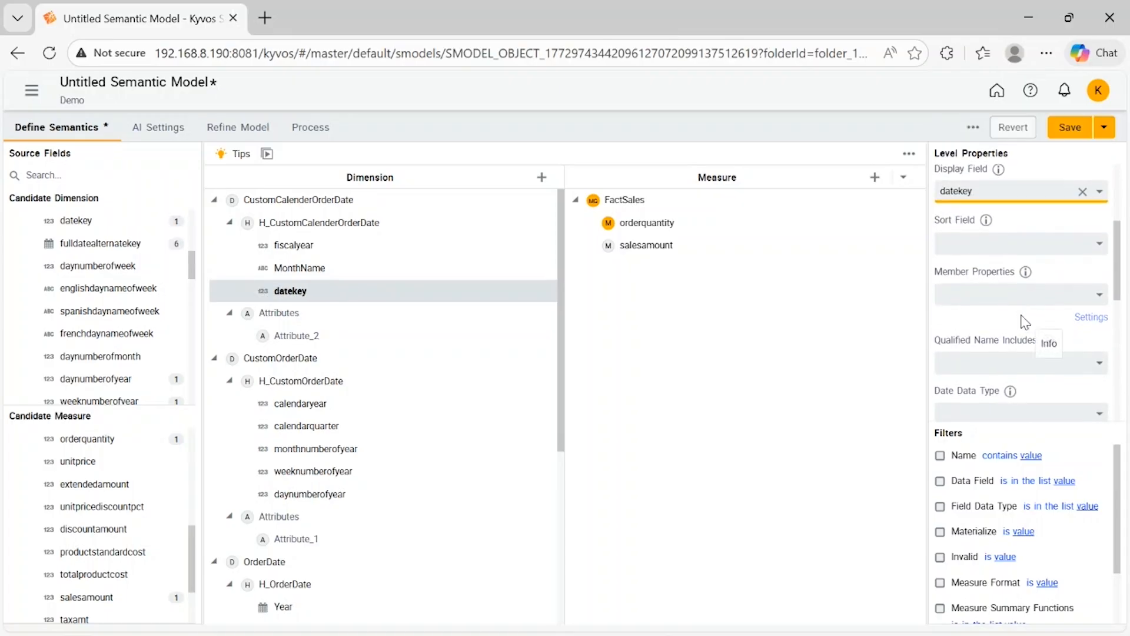
scroll(1025, 322, down, 1)
click(1096, 351)
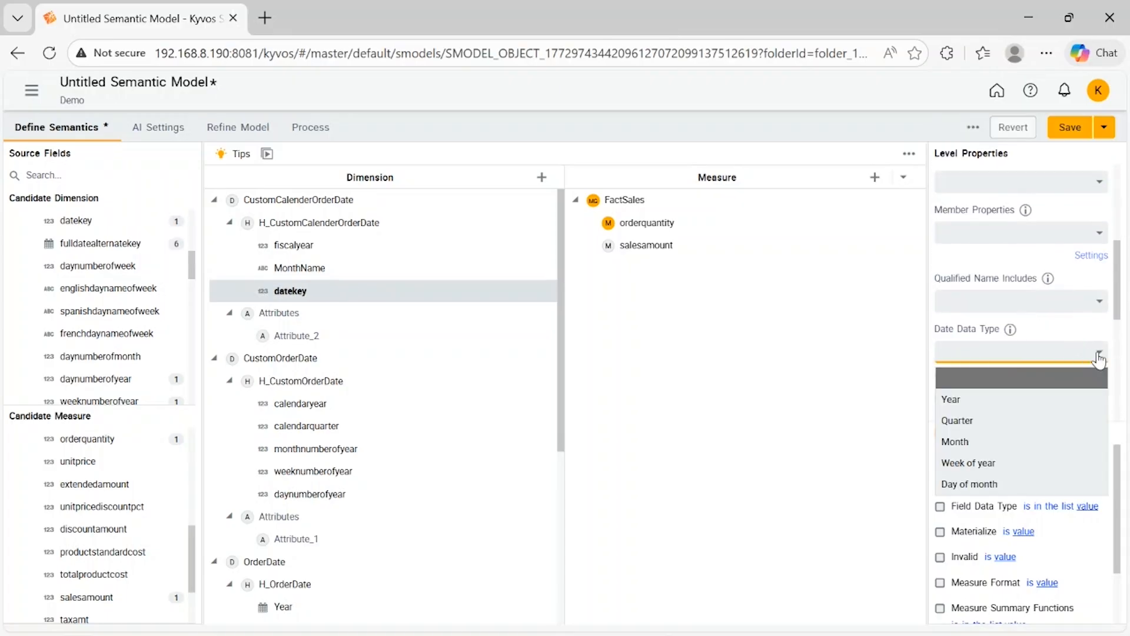
click(990, 483)
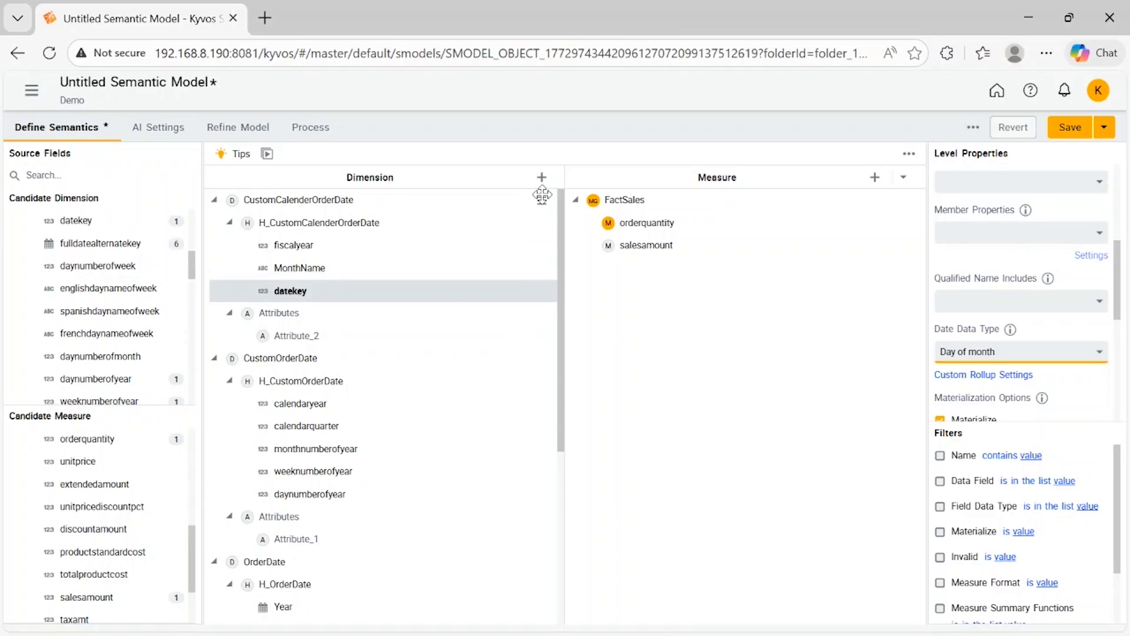
- Add a new dimension named Geography with type Location
click(541, 177)
right_click(338, 202)
click(366, 234)
text(Geography)
key(Return)
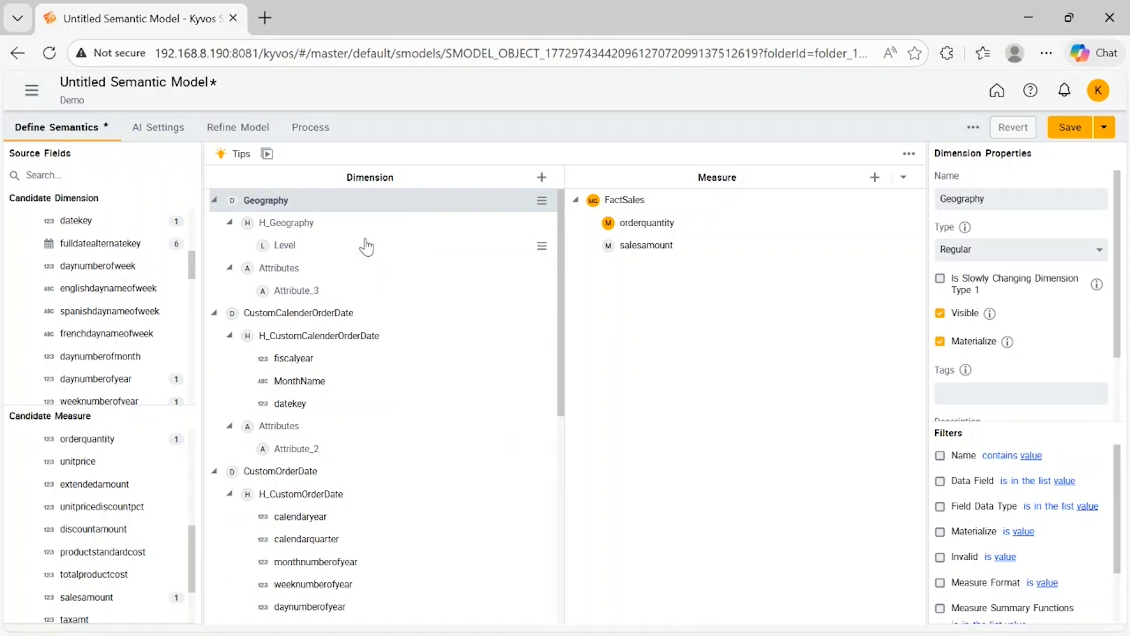
click(1093, 255)
click(1027, 301)
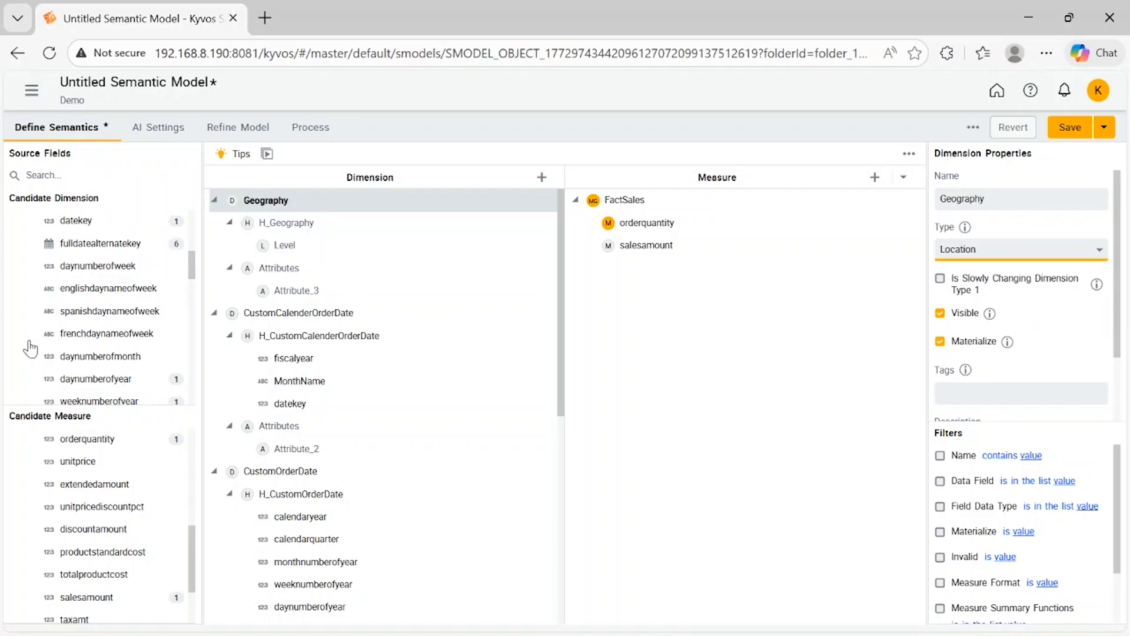
- Add englishcountryregionname from DimGeography as the first H_Geography level
scroll(85, 312, up, 5)
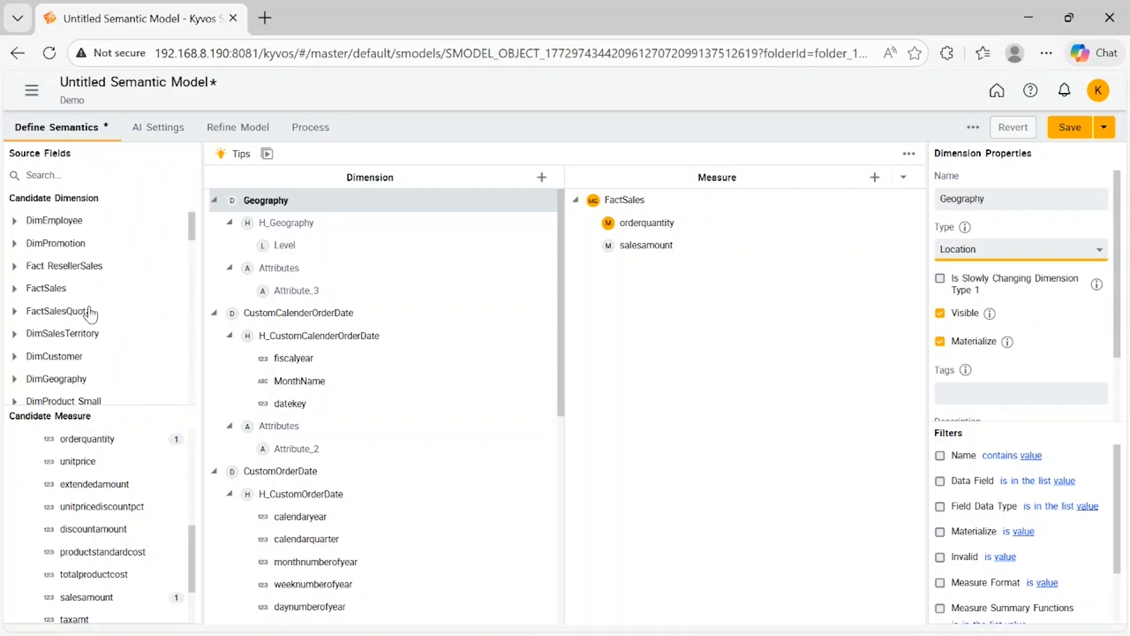
click(38, 353)
scroll(118, 330, down, 2)
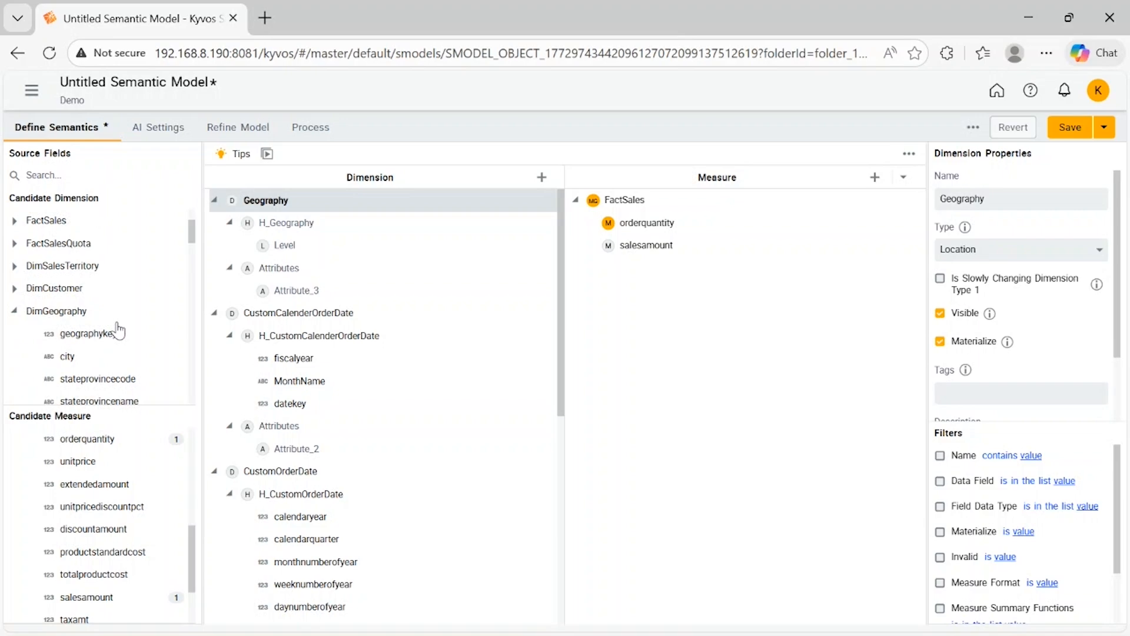
scroll(118, 331, down, 3)
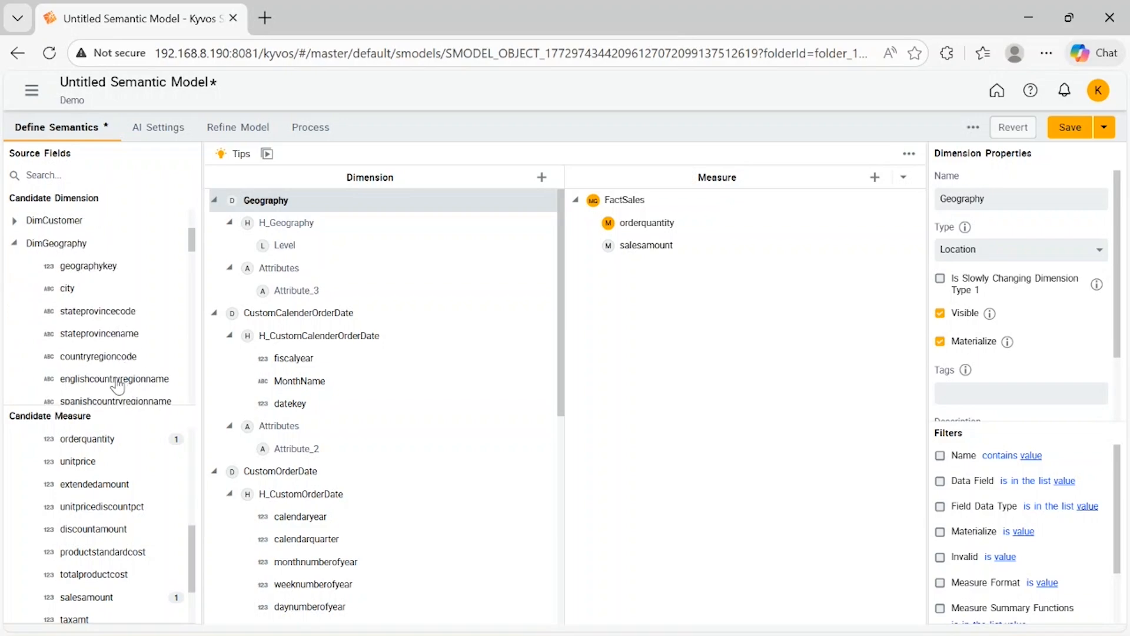
click(118, 386)
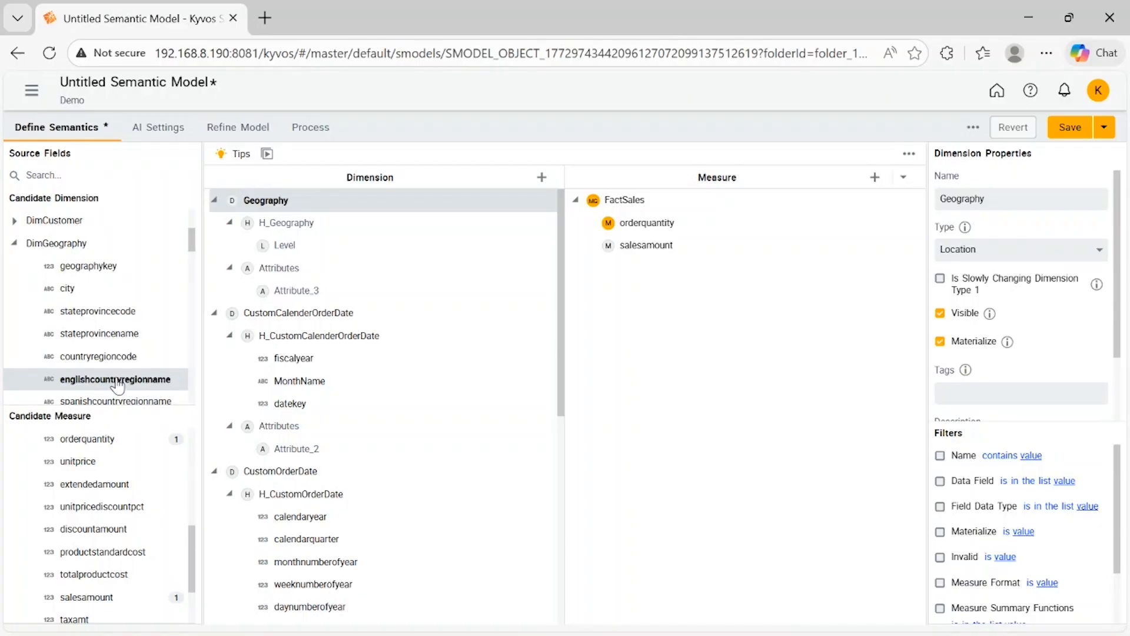
drag(135, 379, 355, 249)
- Rename the new englishcountryregionname level to Country
right_click(313, 242)
click(337, 275)
text(Country)
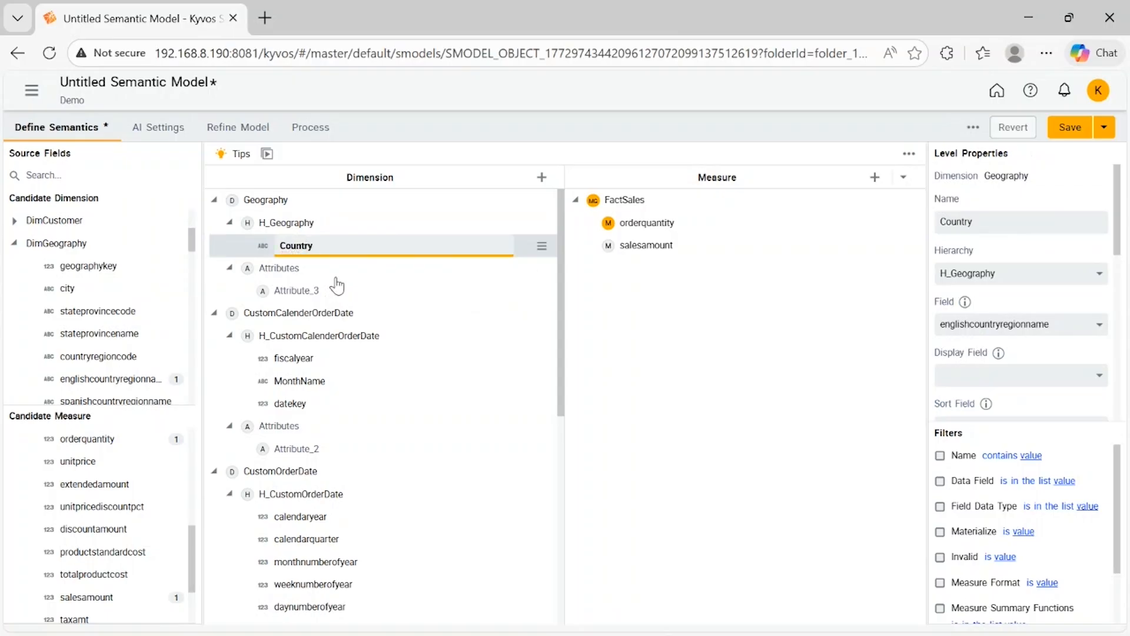
key(Return)
- Give Country the Country role and World - Countries map level, then add stateprovincename below it
scroll(1061, 356, down, 5)
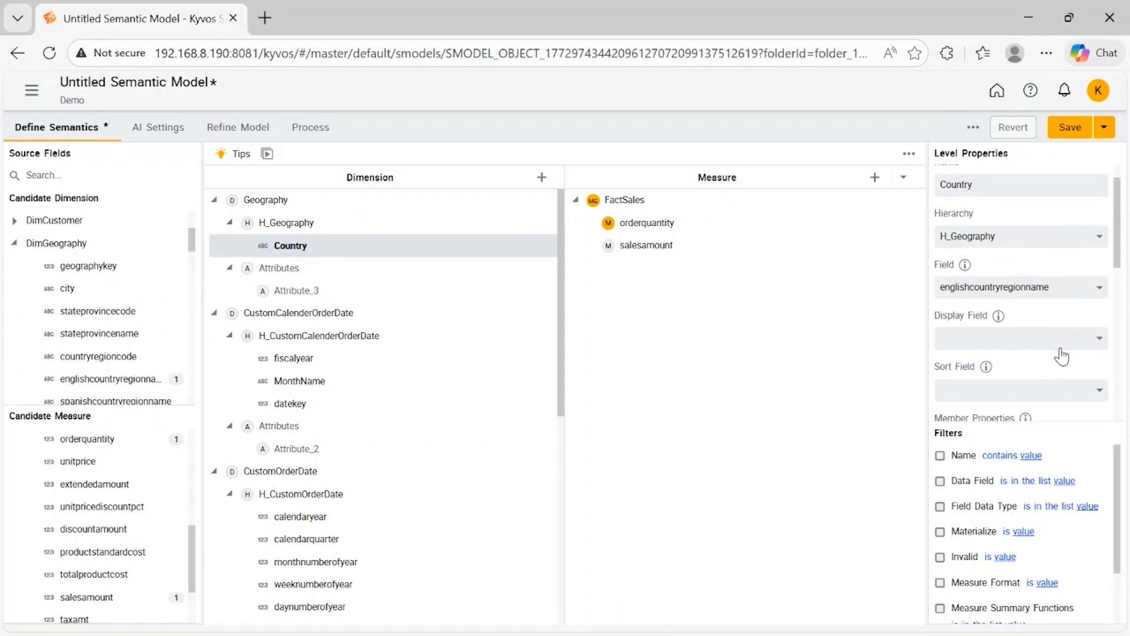
scroll(1061, 356, down, 1)
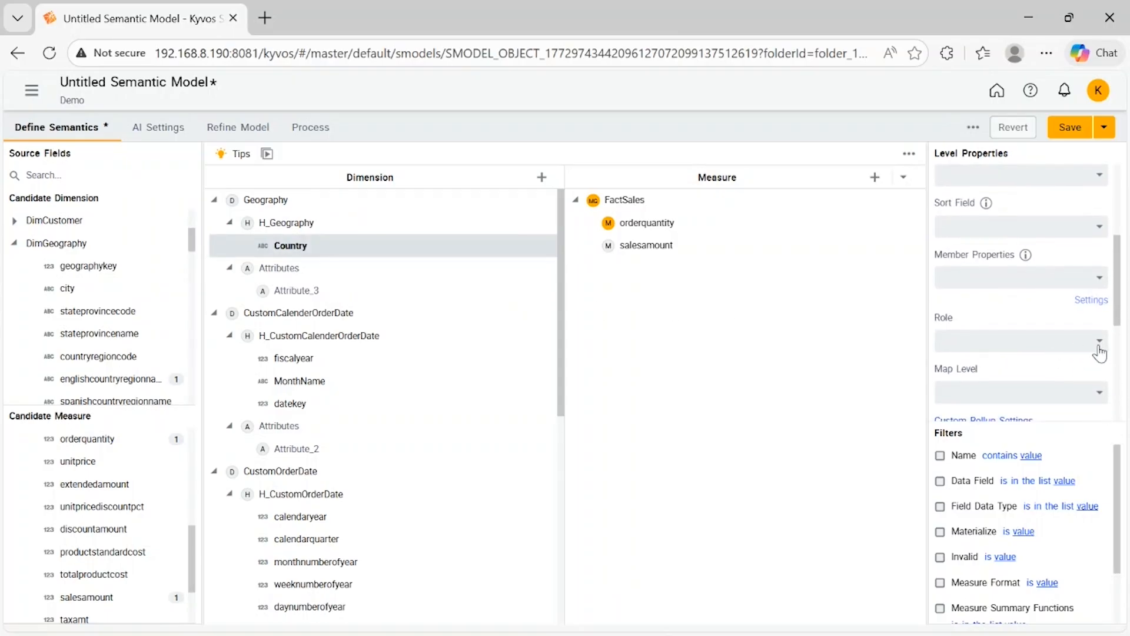
click(1098, 352)
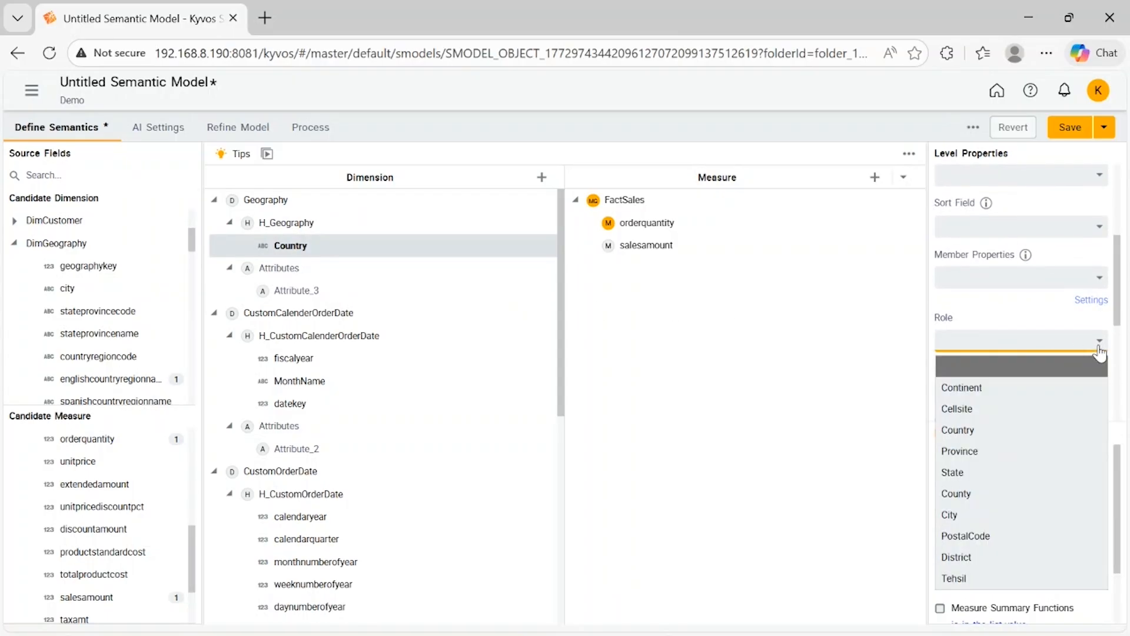
click(1012, 433)
scroll(1044, 362, down, 1)
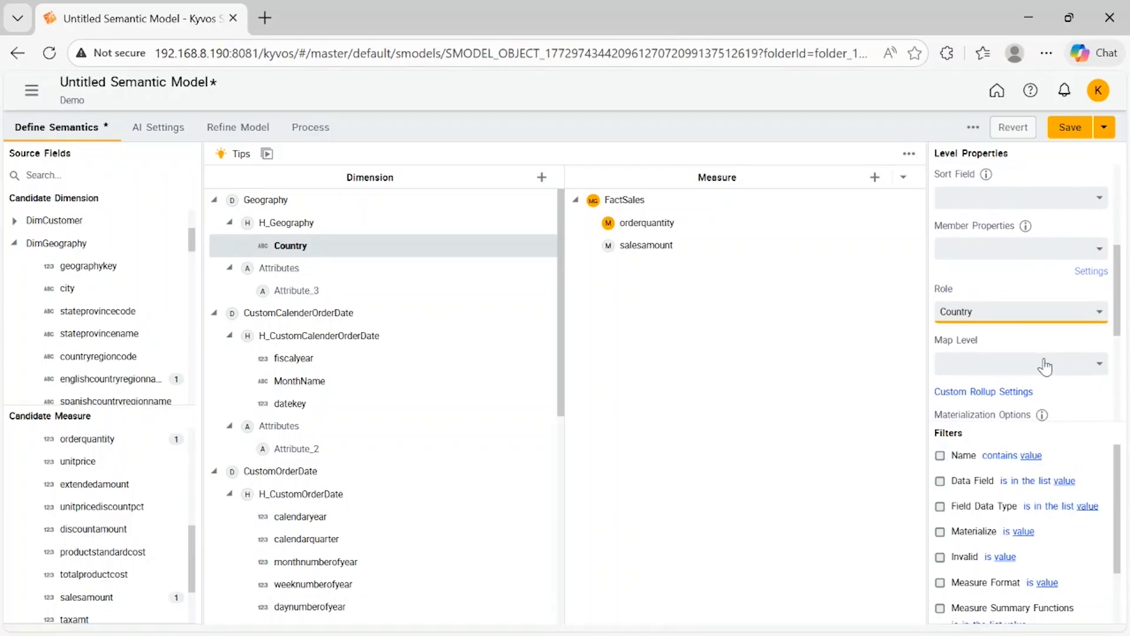
click(1090, 365)
click(998, 406)
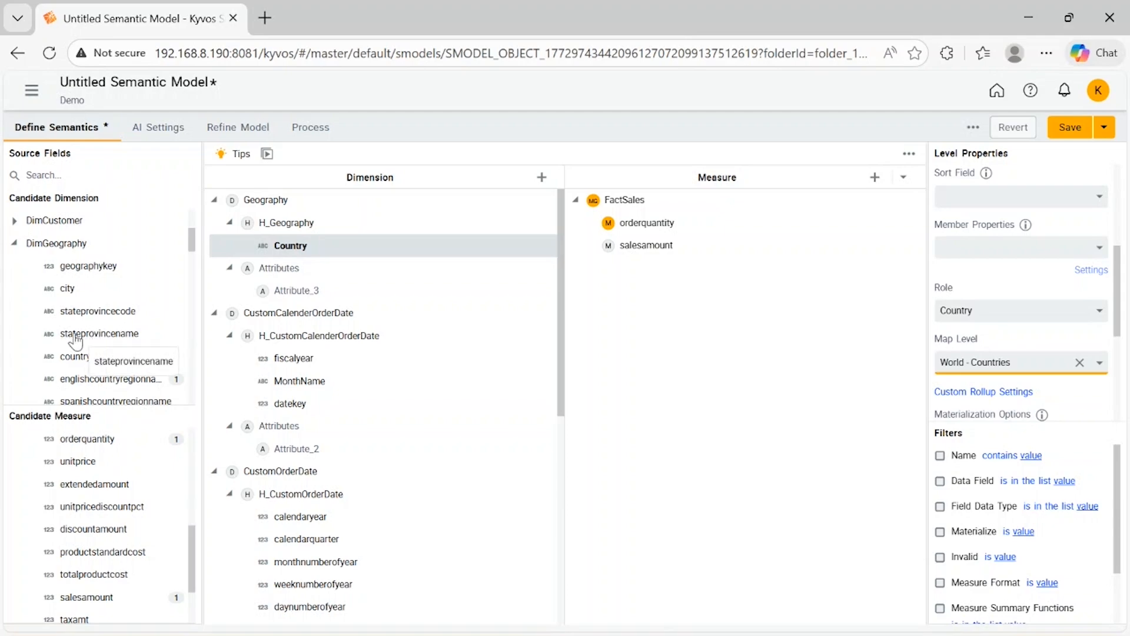
drag(76, 341, 343, 262)
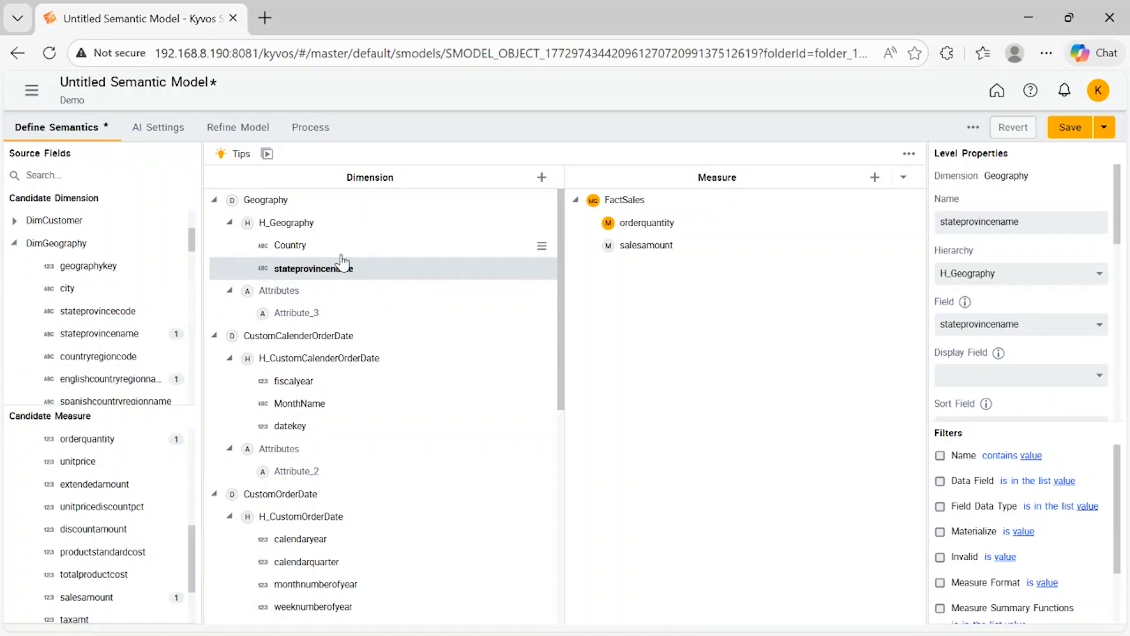
- Give stateprovincename the Province role and the World - Countries > USA - Regions map level
scroll(1007, 318, down, 1)
scroll(1007, 318, down, 5)
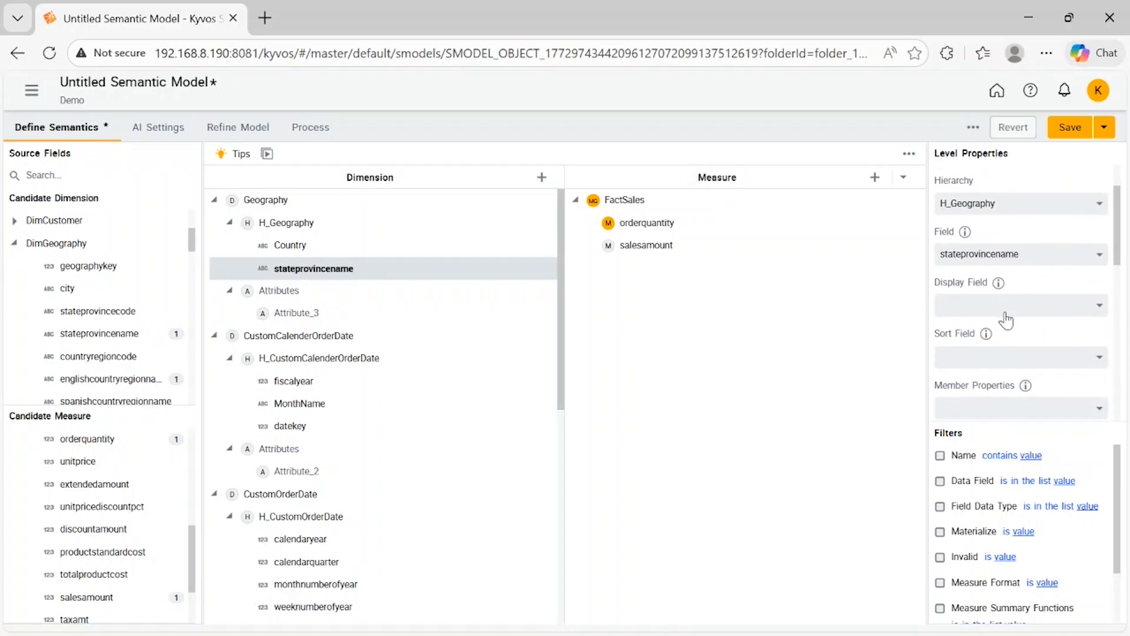
click(1094, 267)
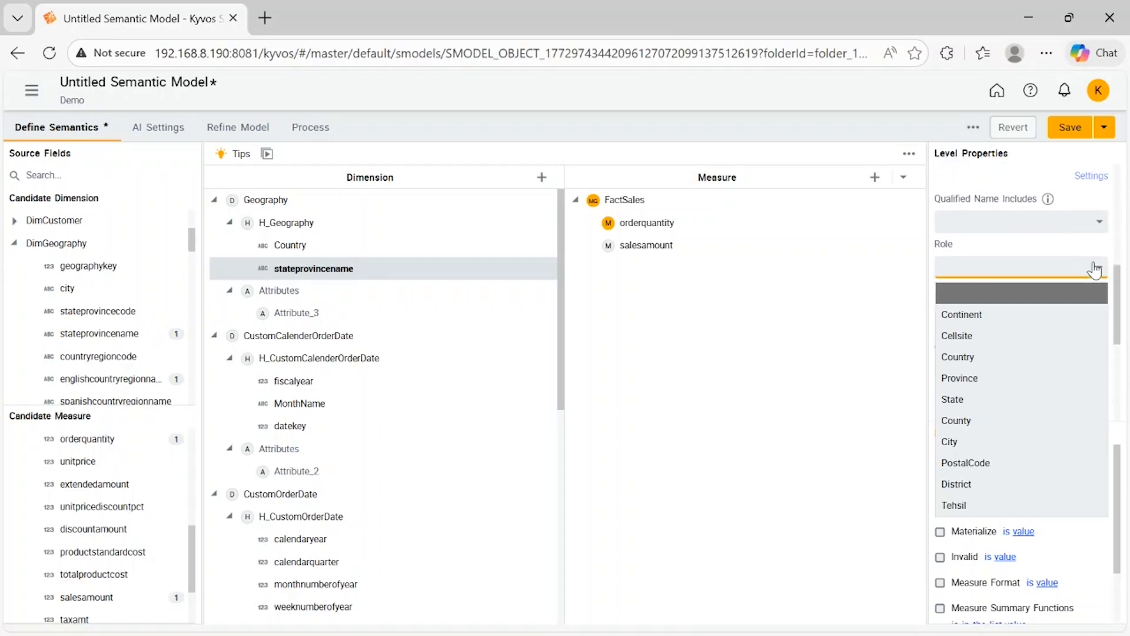
click(997, 386)
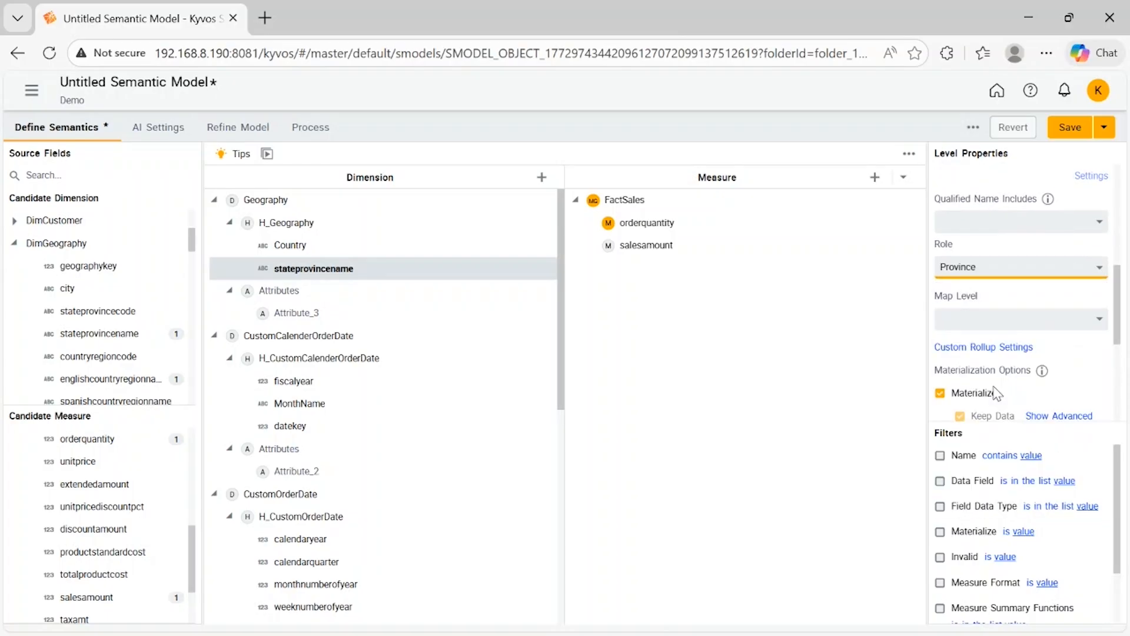
scroll(1018, 353, down, 2)
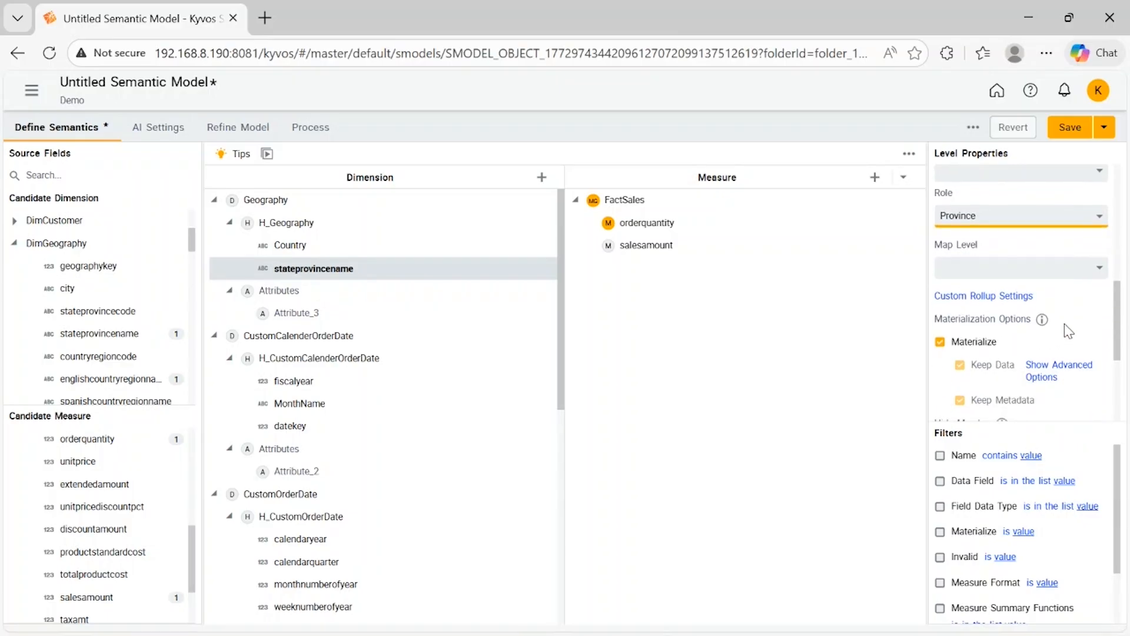
click(1084, 268)
click(946, 312)
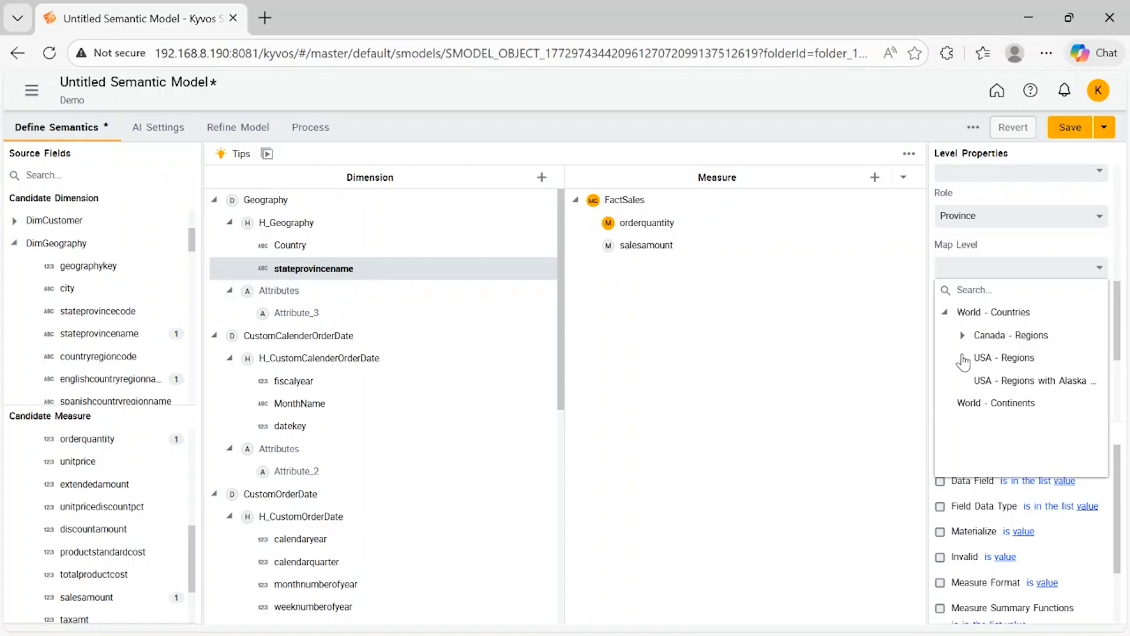
click(984, 355)
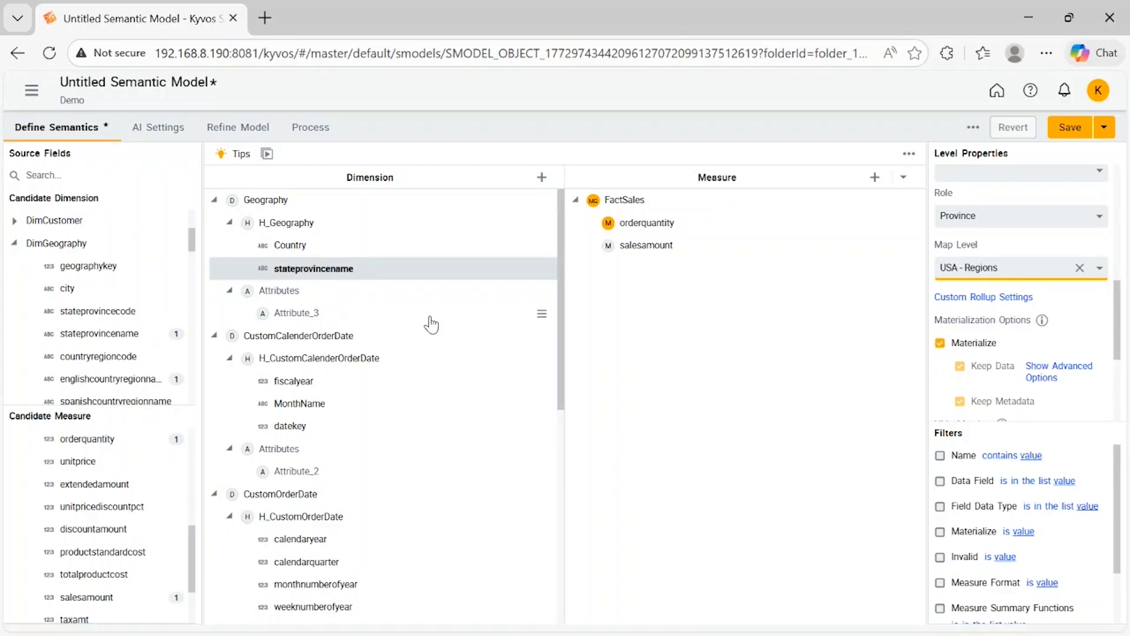
click(64, 290)
- Add city below stateprovincename in H_Geography and assign it the City role
drag(65, 291, 347, 291)
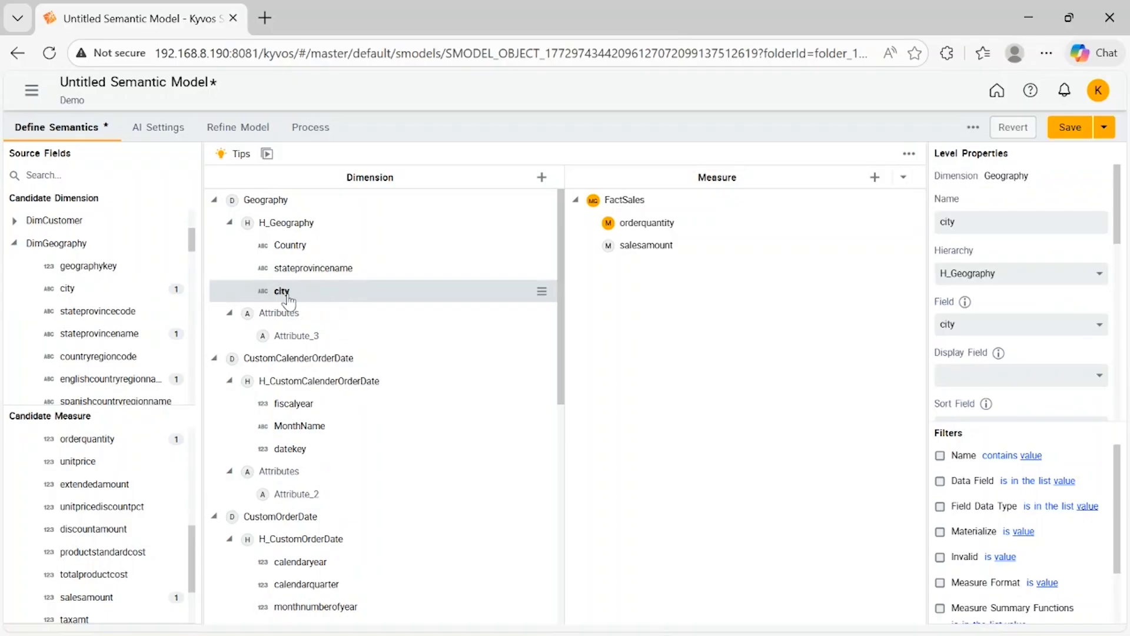
mouse_move(280, 298)
scroll(977, 330, down, 3)
click(1095, 371)
click(959, 544)
scroll(989, 403, down, 1)
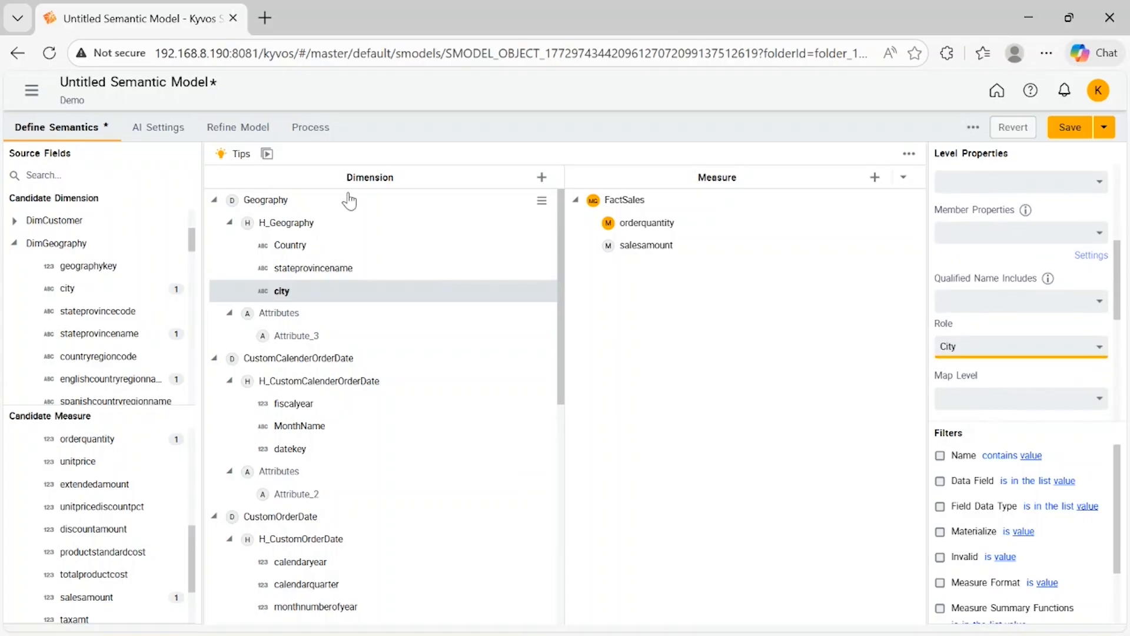
click(267, 155)
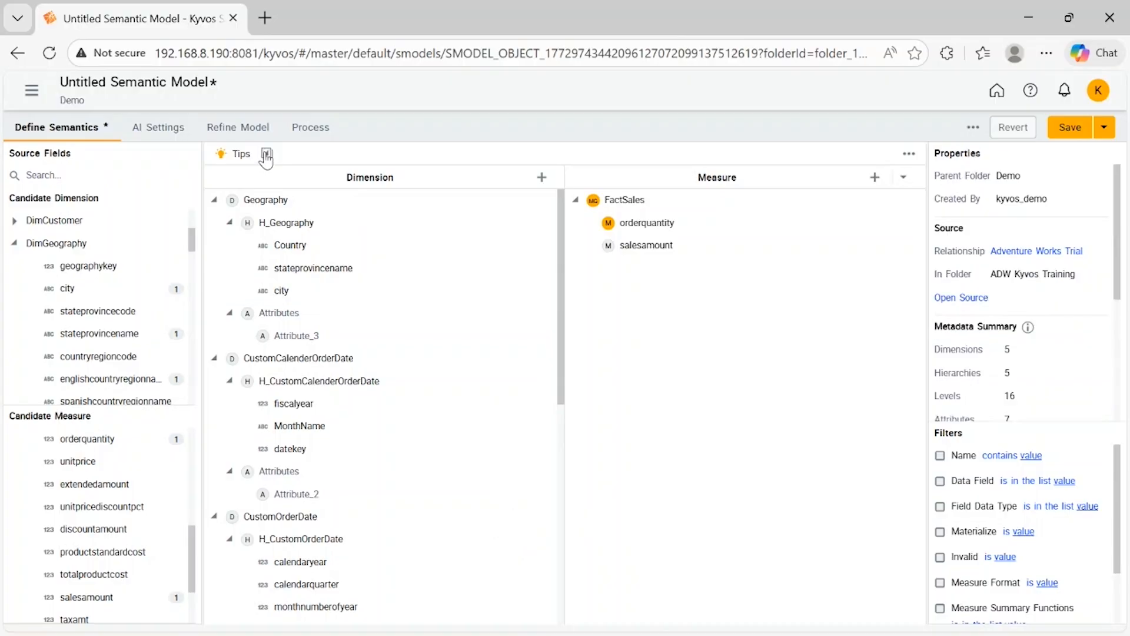
- Collapse all dimension and measure trees, leaving the Geography dimension unchanged
click(267, 154)
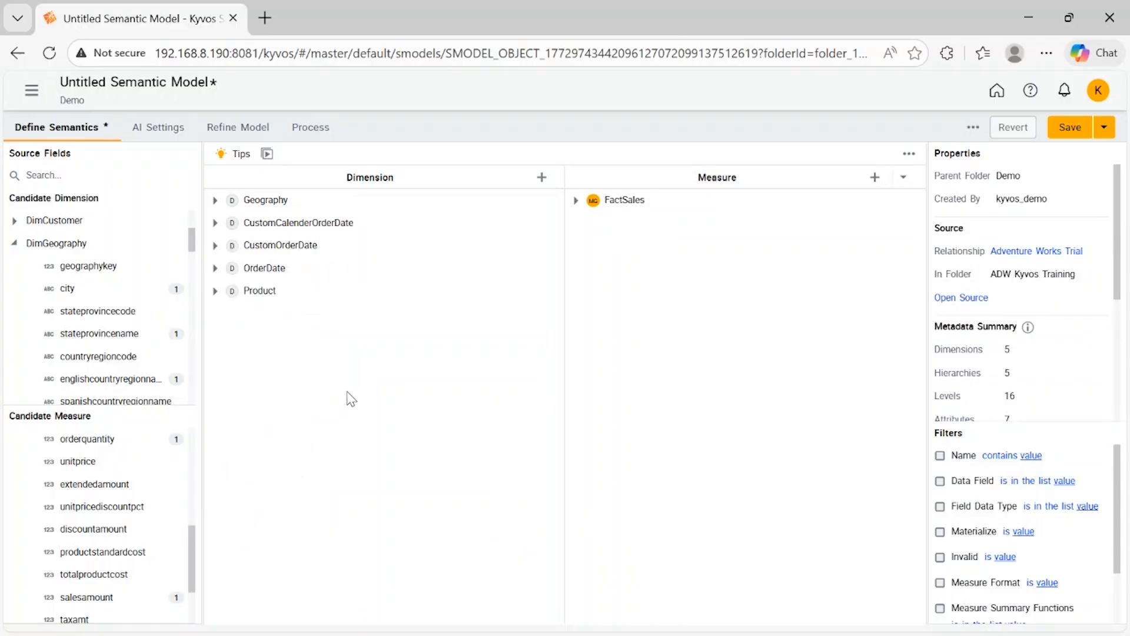
right_click(275, 199)
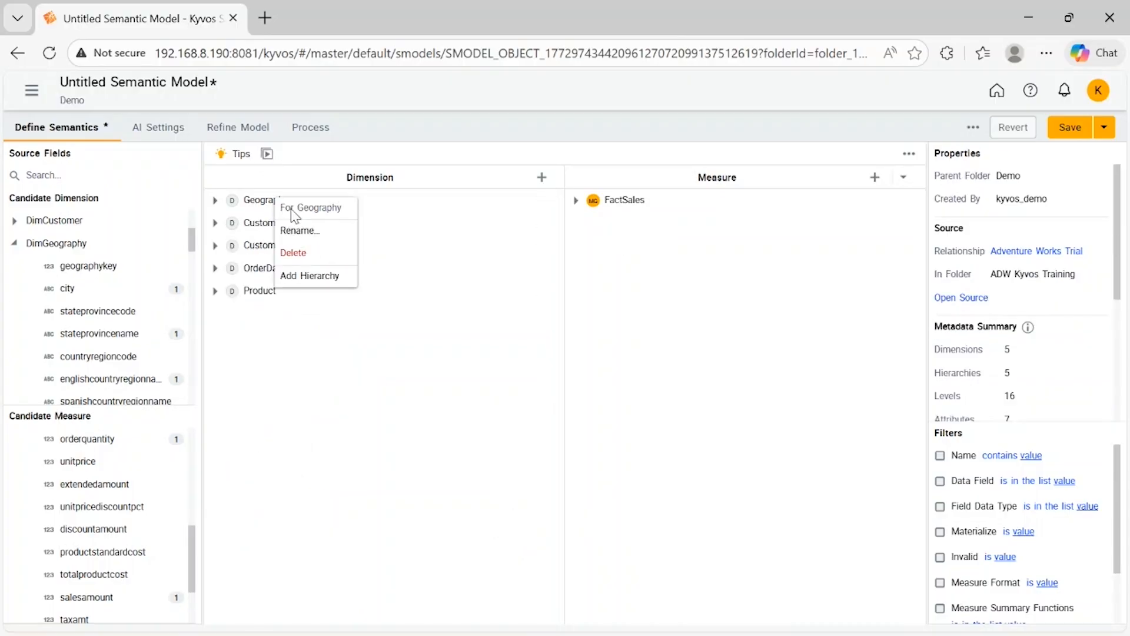
click(349, 369)
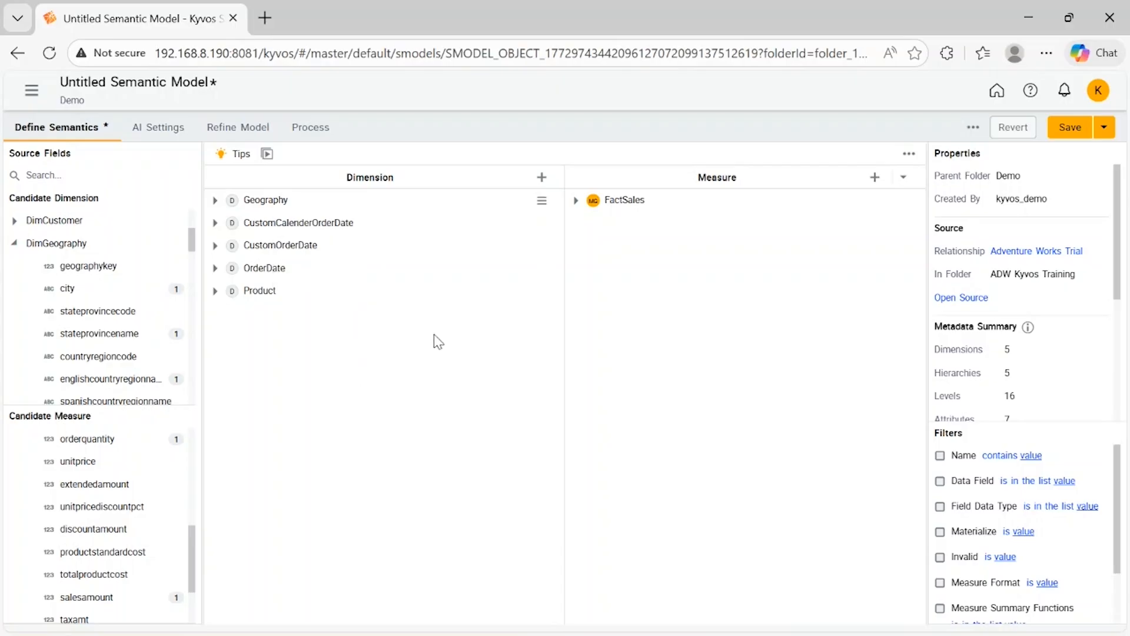
- Save the semantic model as 'Adventure Works Sales Analysis' in the Demo folder
click(1070, 134)
click(593, 328)
key(ctrl+a)
text(Adve)
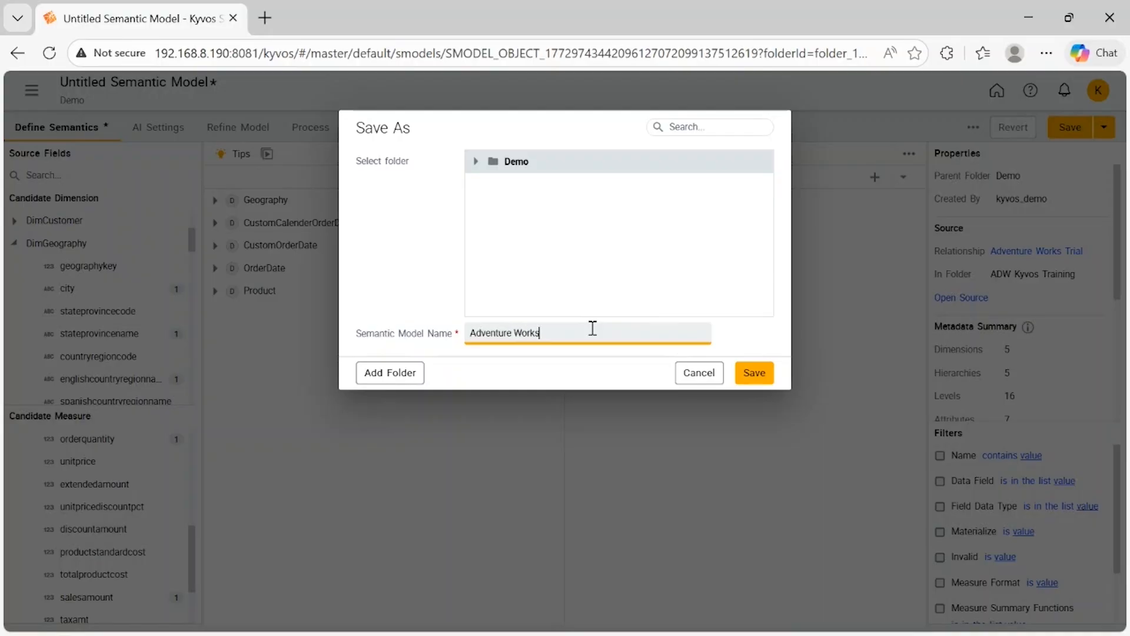
text(nture Works Sales Analysis)
key(Return)
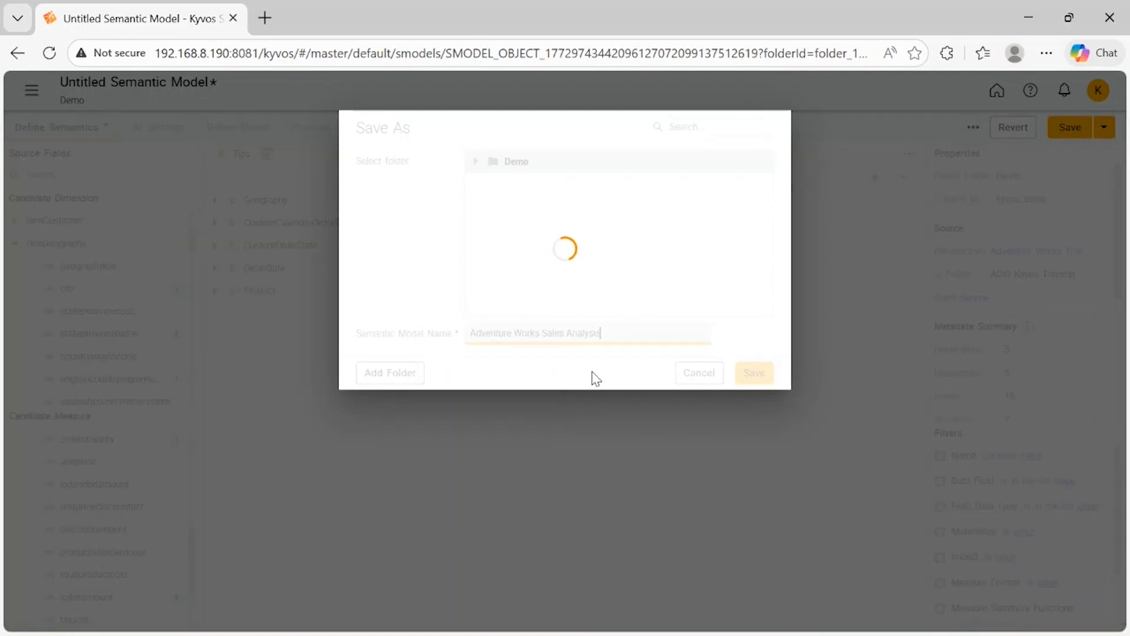